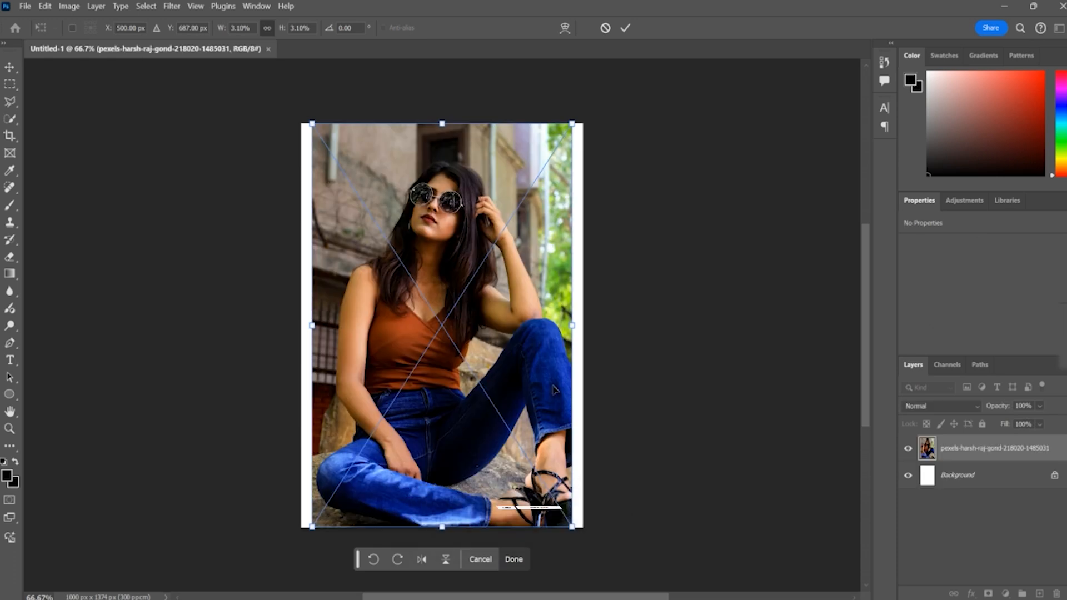
Enlarge the placed photo to about 1517 × 2255 px and reposition it to fill the canvas around the upper body.
{"action": "left_click_drag", "start_coordinate": [574, 325], "coordinate": [672, 332]}
{"action": "left_click_drag", "start_coordinate": [610, 280], "coordinate": [548, 283]}
{"action": "left_click_drag", "start_coordinate": [575, 414], "coordinate": [570, 391]}
{"action": "left_click_drag", "start_coordinate": [573, 278], "coordinate": [576, 272]}
{"action": "left_click_drag", "start_coordinate": [635, 375], "coordinate": [675, 375]}
{"action": "left_click_drag", "start_coordinate": [572, 331], "coordinate": [552, 358]}
{"action": "left_click_drag", "start_coordinate": [541, 159], "coordinate": [553, 161]}
{"action": "left_click", "coordinate": [625, 28]}
{"action": "left_click_drag", "start_coordinate": [582, 306], "coordinate": [585, 307]}
{"action": "left_click_drag", "start_coordinate": [504, 323], "coordinate": [511, 323]}
{"action": "left_click", "coordinate": [713, 321]}
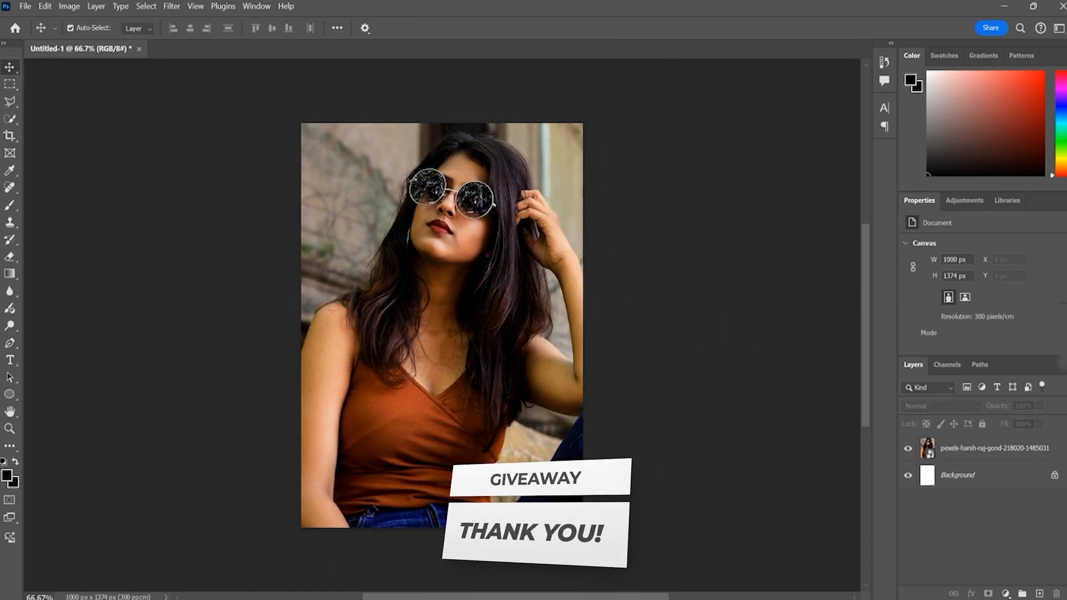
Rename the photo layer as Image.
{"action": "double_click", "coordinate": [981, 448]}
{"action": "key", "text": "BackSpace"}
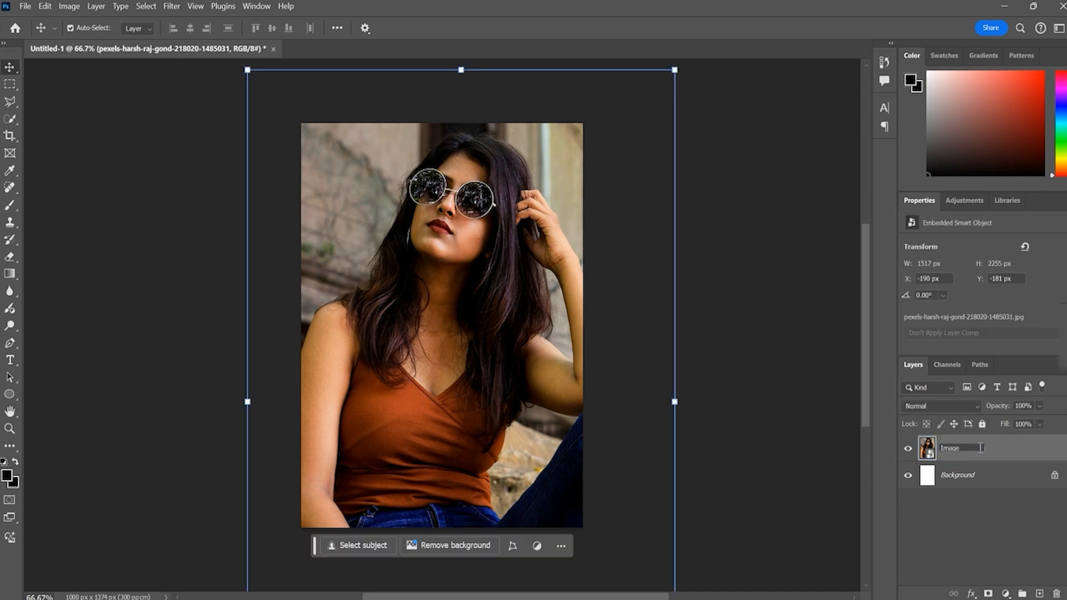
{"action": "left_click", "coordinate": [977, 514]}
Add a Brightness/Contrast adjustment layer above the Image layer with brightness 18 and contrast 26.
{"action": "left_click", "coordinate": [981, 448]}
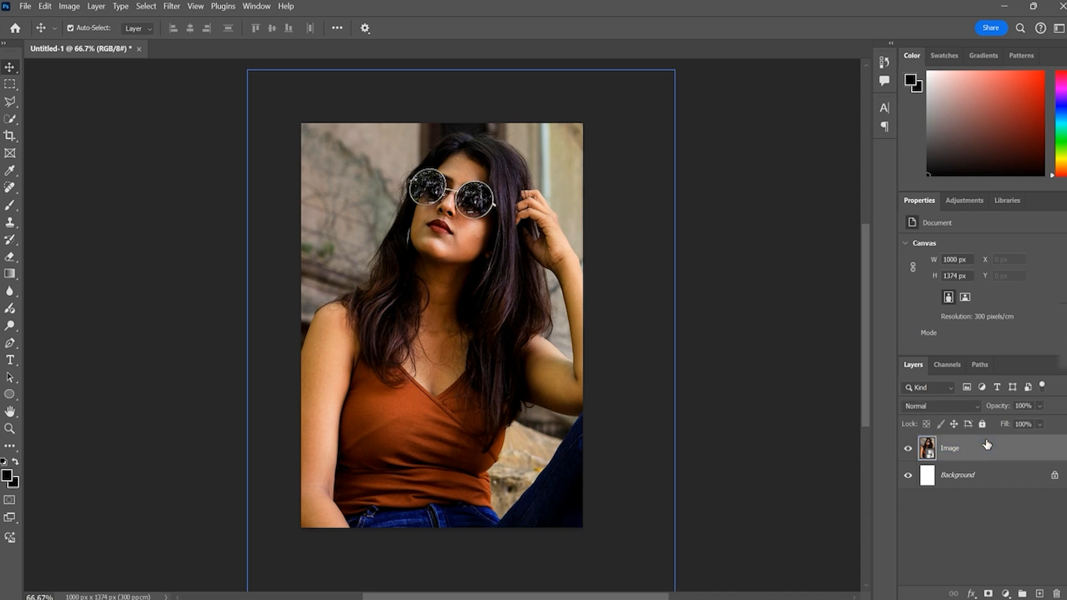
{"action": "left_click", "coordinate": [1006, 593]}
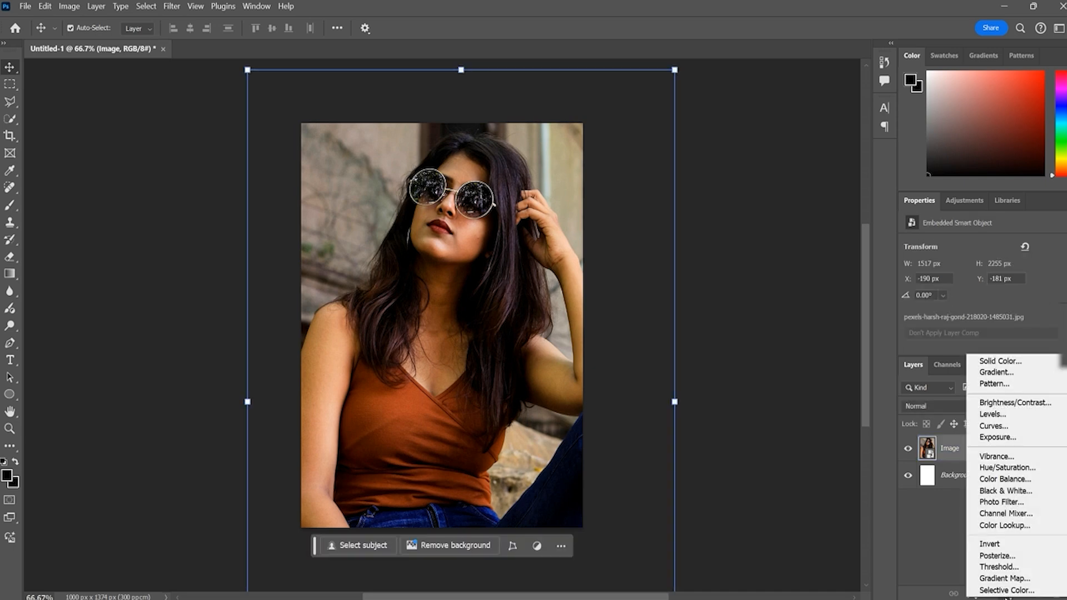
{"action": "left_click", "coordinate": [1008, 402]}
{"action": "left_click", "coordinate": [980, 305]}
{"action": "left_click_drag", "start_coordinate": [982, 309], "coordinate": [993, 284]}
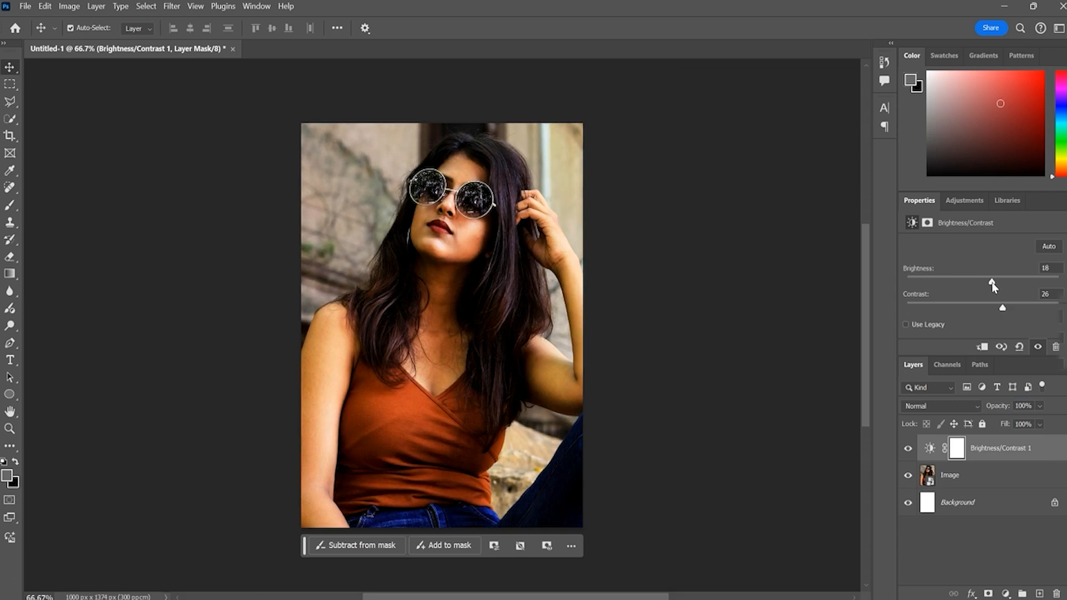
{"action": "left_click", "coordinate": [986, 558]}
Add a Color Balance adjustment layer above Brightness/Contrast and fine-tune its midtones.
{"action": "left_click", "coordinate": [1006, 594]}
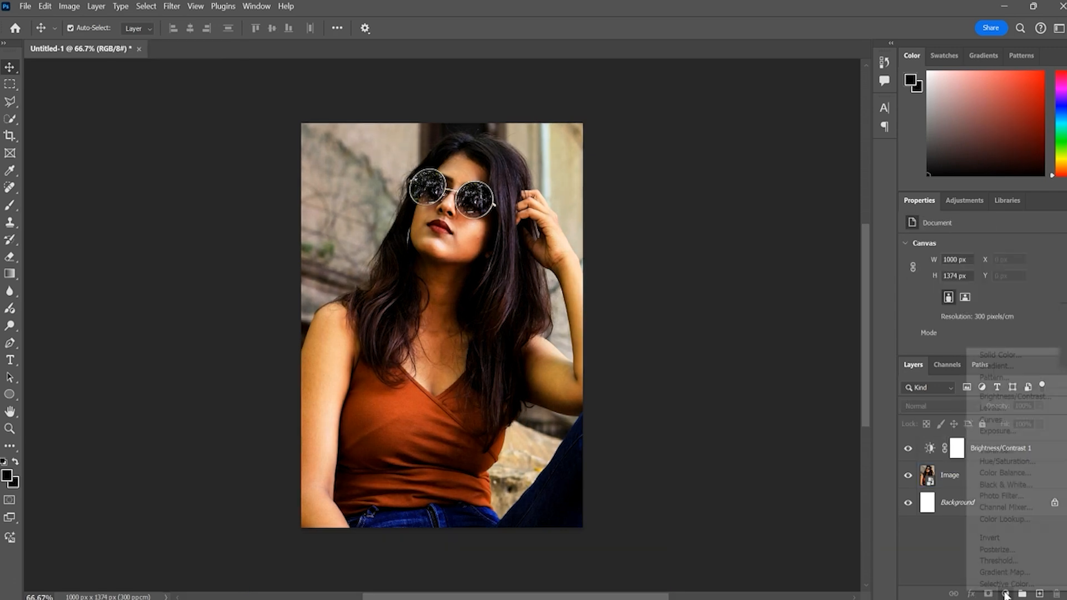
{"action": "left_click", "coordinate": [992, 473]}
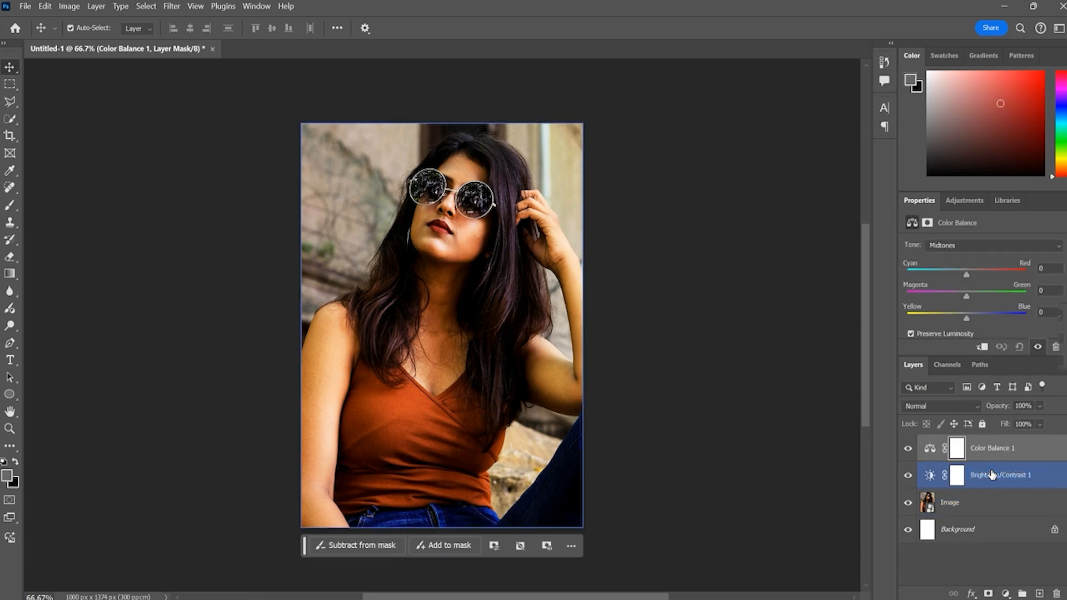
{"action": "left_click_drag", "start_coordinate": [992, 476], "coordinate": [1015, 451]}
{"action": "left_click", "coordinate": [930, 448]}
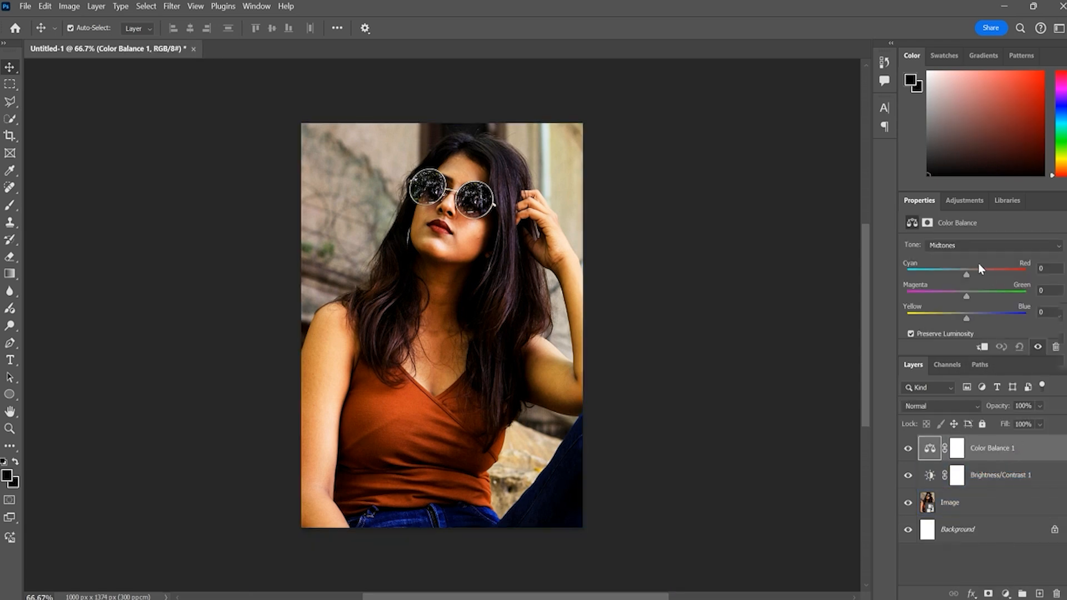
{"action": "left_click_drag", "start_coordinate": [968, 275], "coordinate": [971, 298]}
{"action": "left_click", "coordinate": [991, 554]}
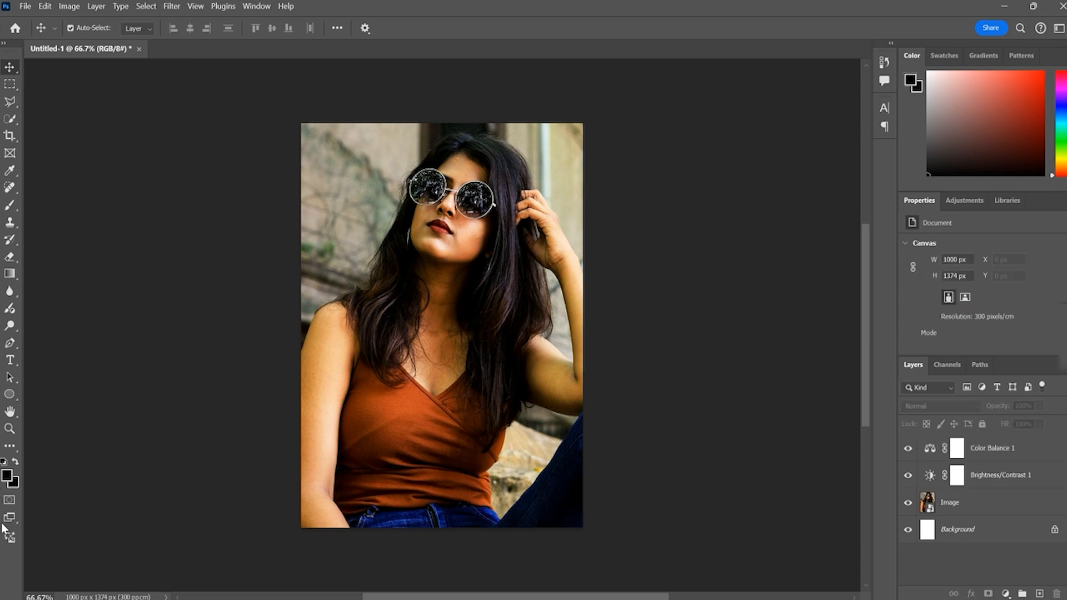
Add the vertical text BLUE over the middle of the photo with the Vertical Type tool.
{"action": "left_click_drag", "start_coordinate": [12, 362], "coordinate": [11, 362]}
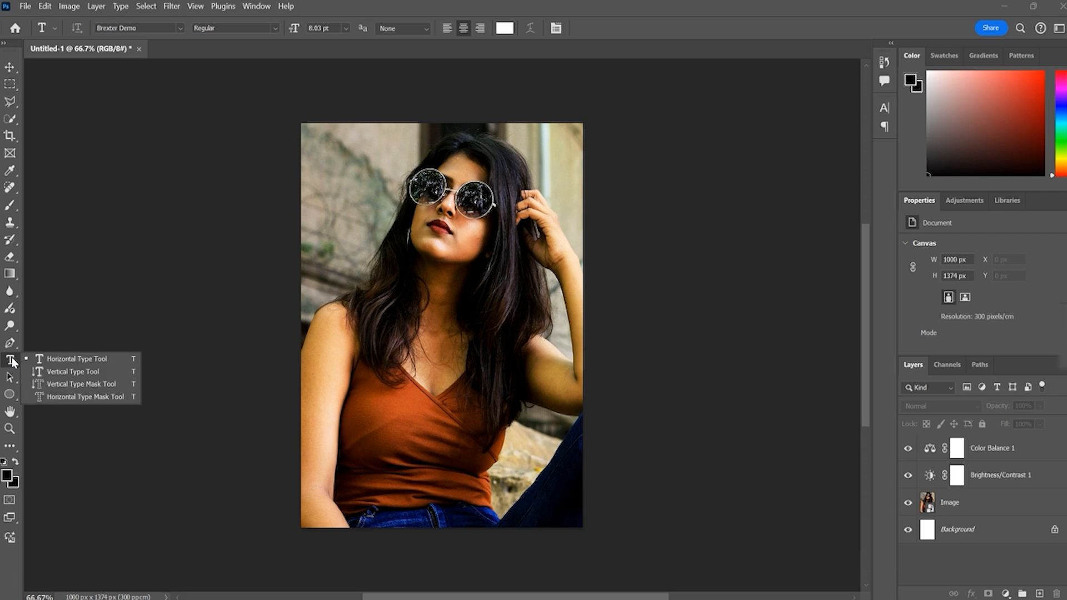
{"action": "left_click", "coordinate": [53, 376]}
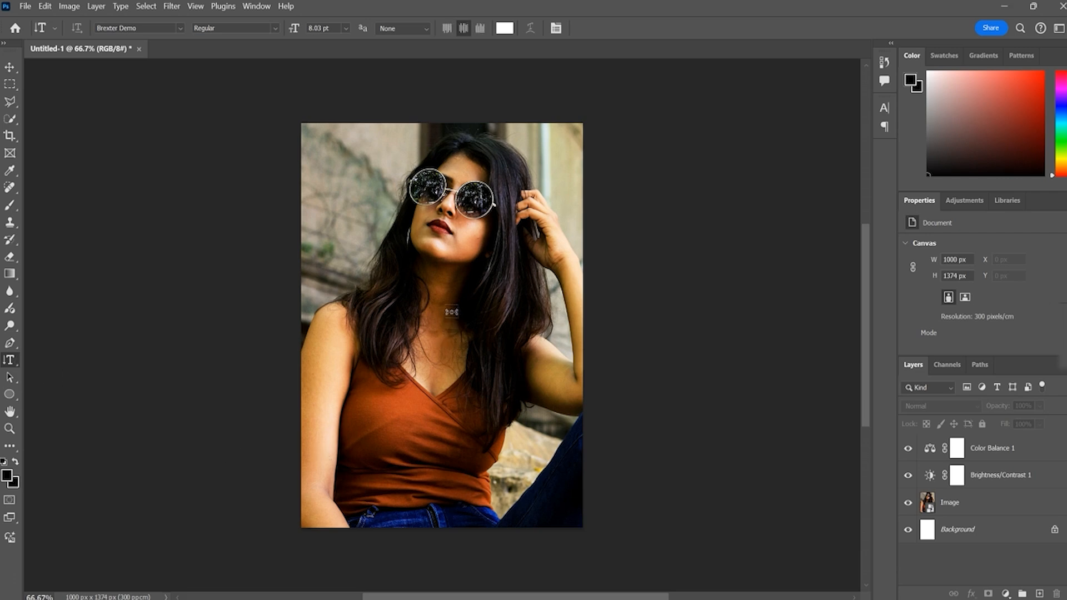
{"action": "left_click", "coordinate": [424, 313]}
{"action": "type", "text": "BLUE"}
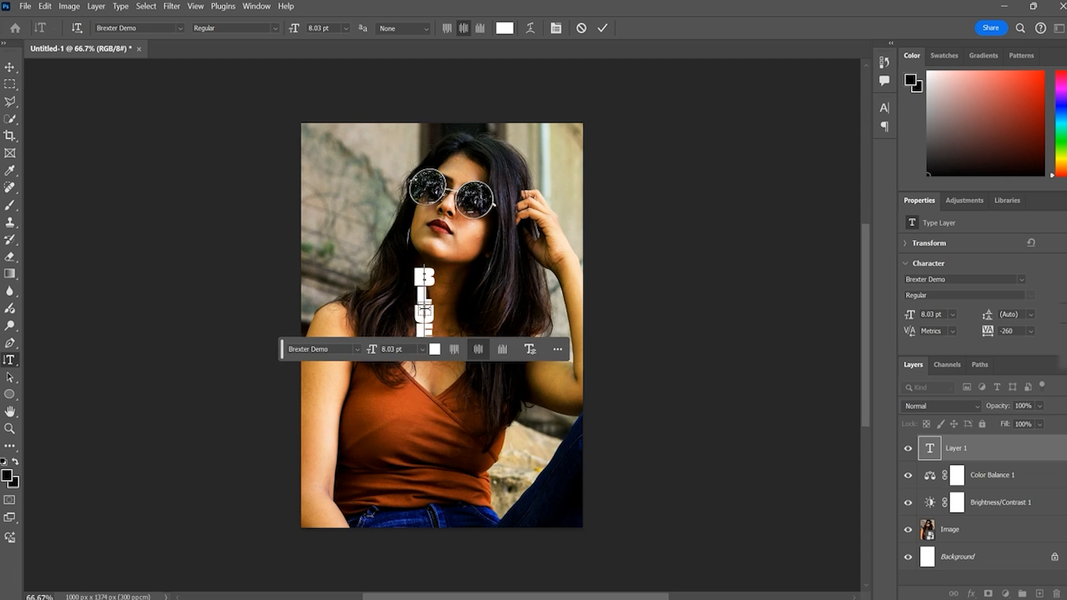
Apply faux bold and all caps to the whole BLUE text and commit it.
{"action": "key", "text": "ctrl+a"}
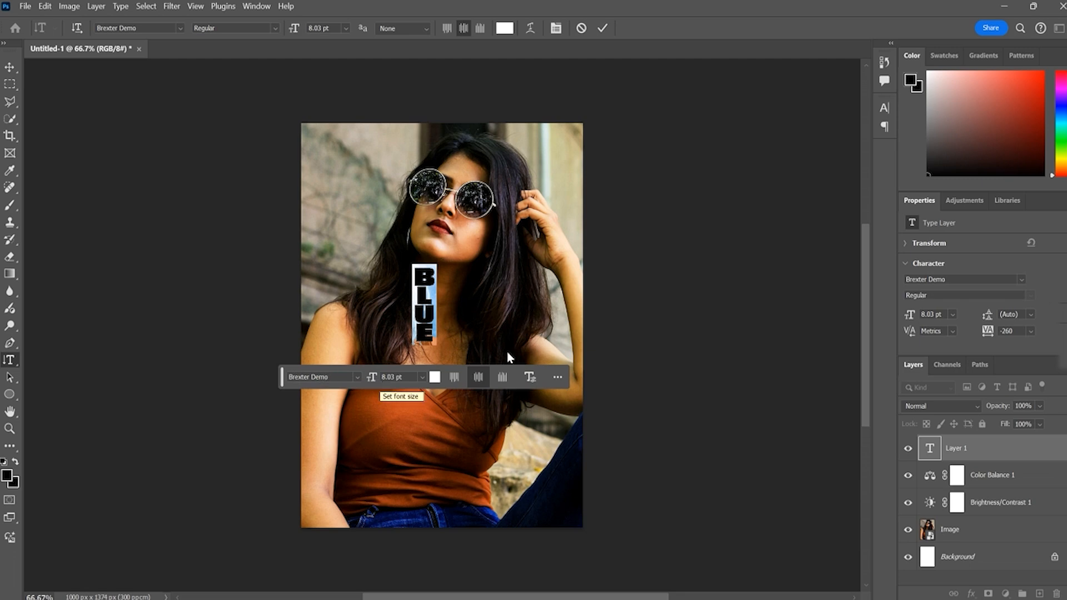
{"action": "left_click", "coordinate": [886, 110]}
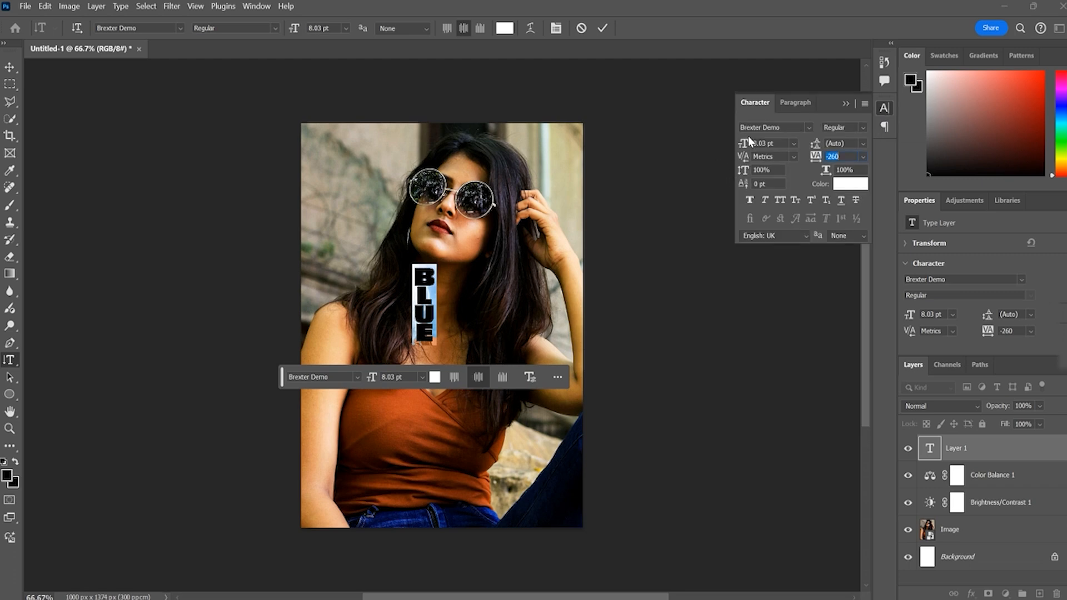
{"action": "left_click", "coordinate": [809, 127]}
{"action": "left_click", "coordinate": [809, 128]}
{"action": "left_click", "coordinate": [855, 127]}
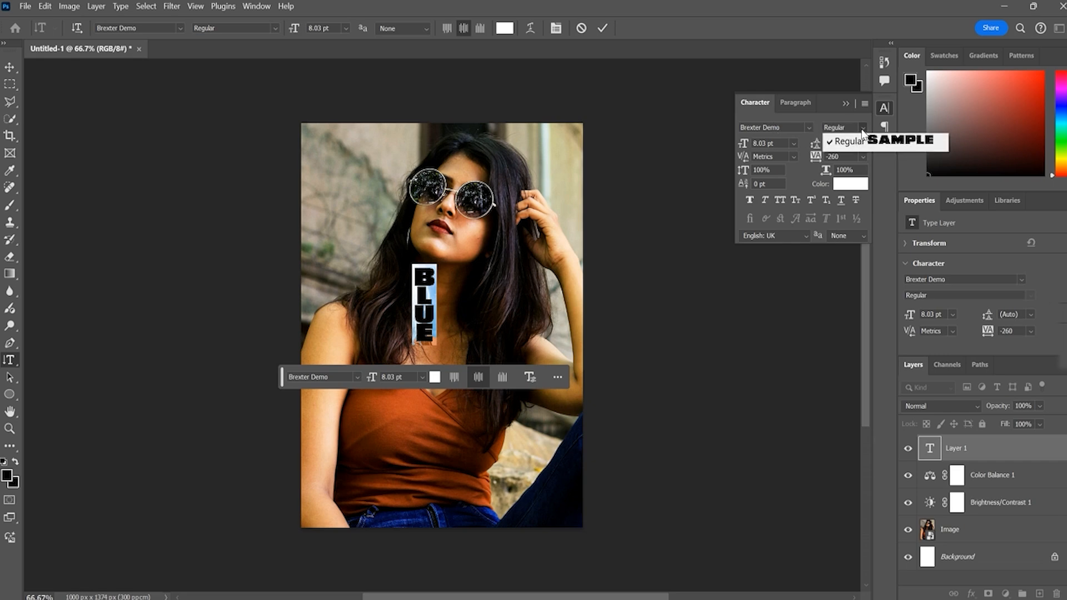
{"action": "left_click", "coordinate": [799, 126]}
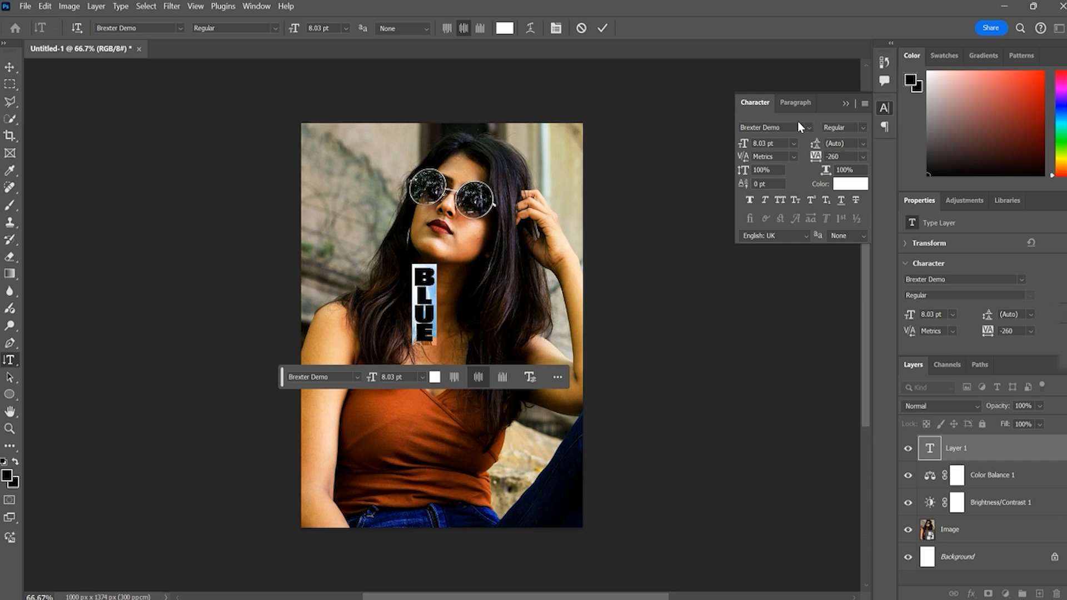
{"action": "left_click", "coordinate": [748, 201]}
{"action": "left_click", "coordinate": [779, 199]}
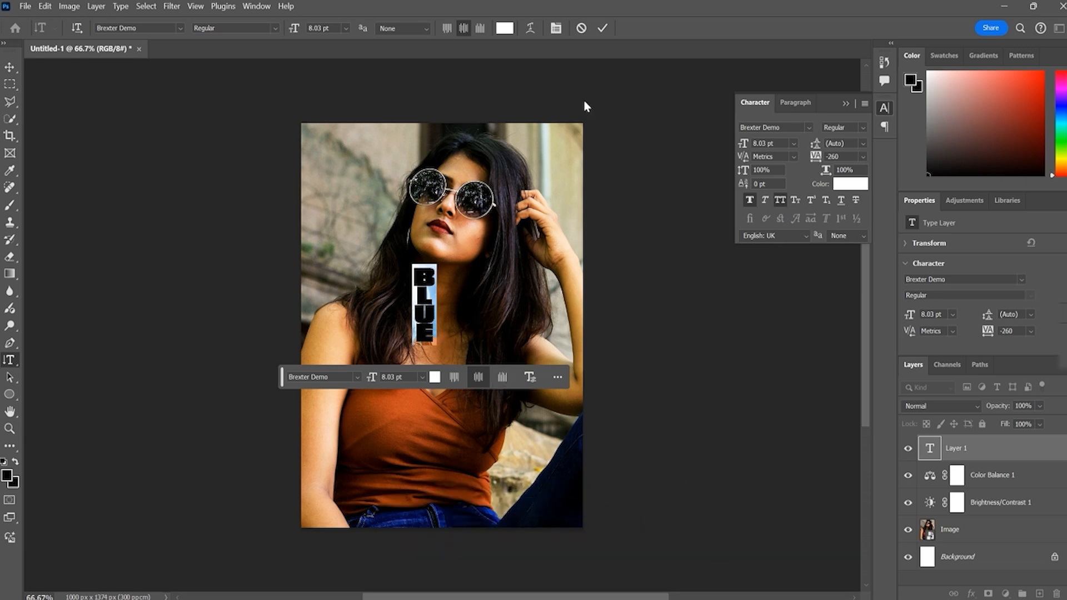
{"action": "left_click", "coordinate": [603, 28]}
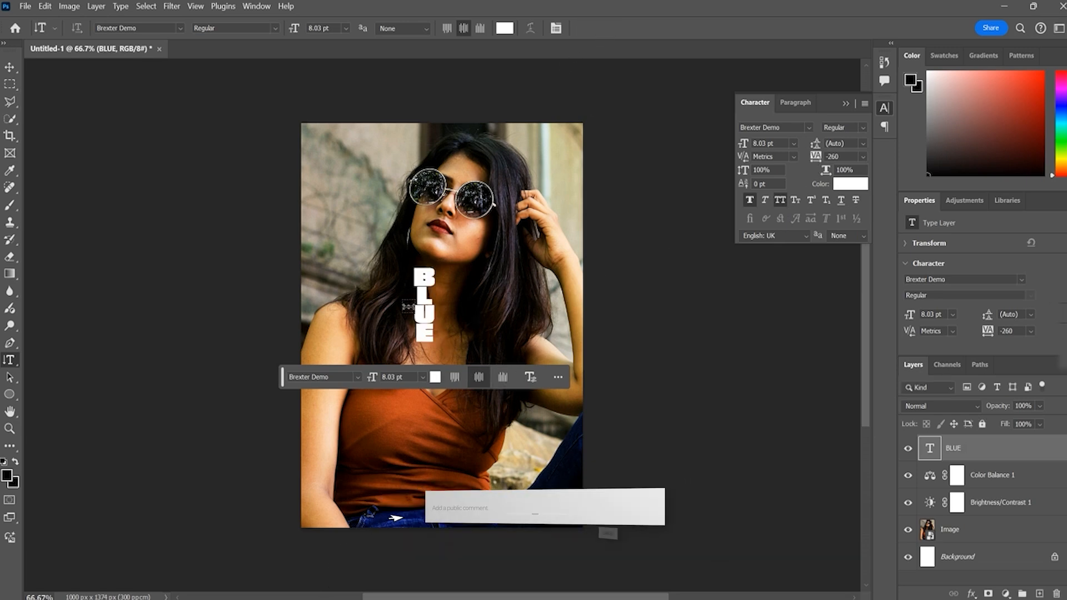
Scale the BLUE text to about 40.32 pt and position it down the right half of the photo.
{"action": "left_click", "coordinate": [10, 69]}
{"action": "left_click_drag", "start_coordinate": [433, 303], "coordinate": [507, 316]}
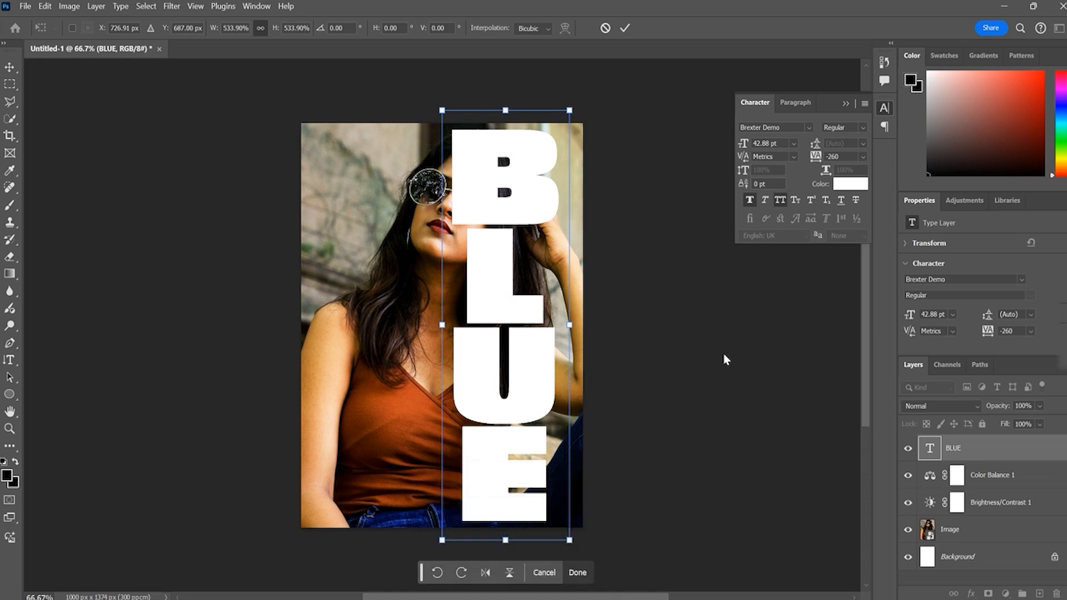
{"action": "key", "text": "Return"}
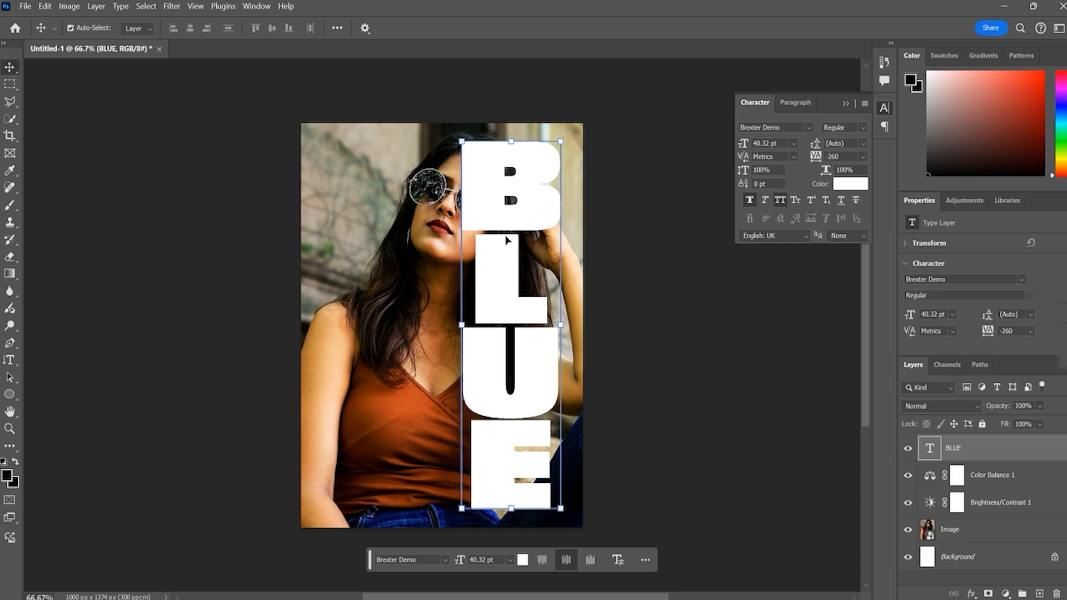
Try a tracking of 100 on the BLUE text and set it back to -260.
{"action": "left_click_drag", "start_coordinate": [815, 156], "coordinate": [828, 162]}
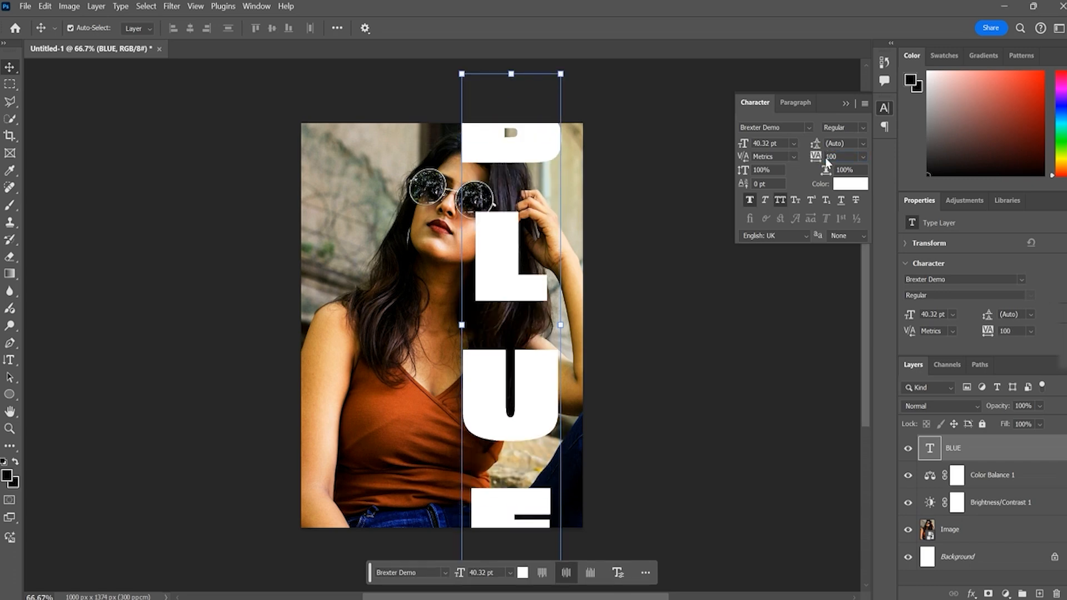
{"action": "left_click", "coordinate": [840, 158]}
{"action": "type", "text": "-260"}
{"action": "key", "text": "Return"}
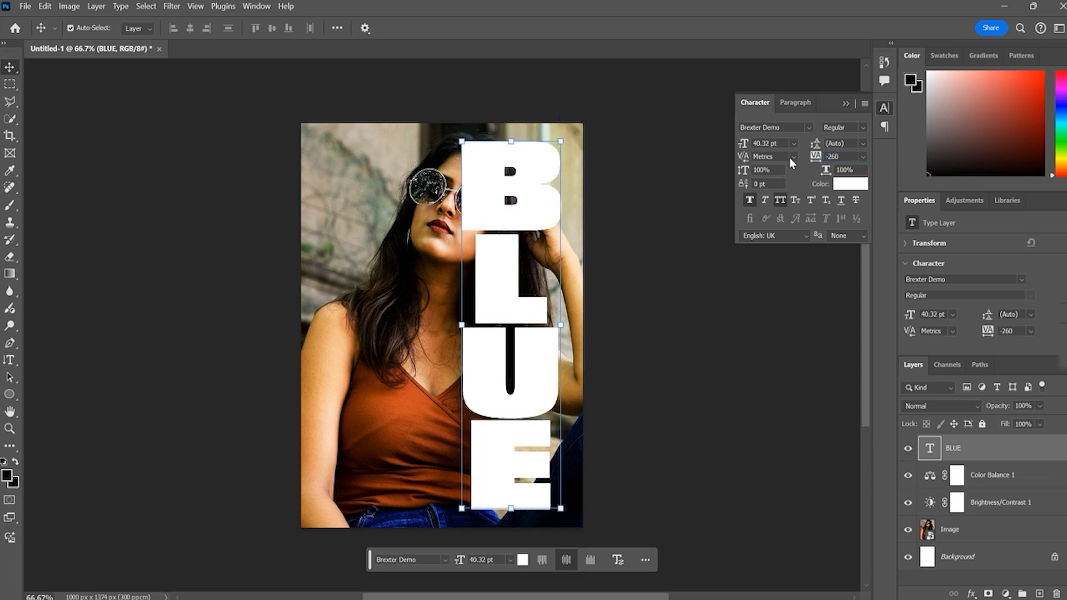
{"action": "left_click", "coordinate": [770, 399]}
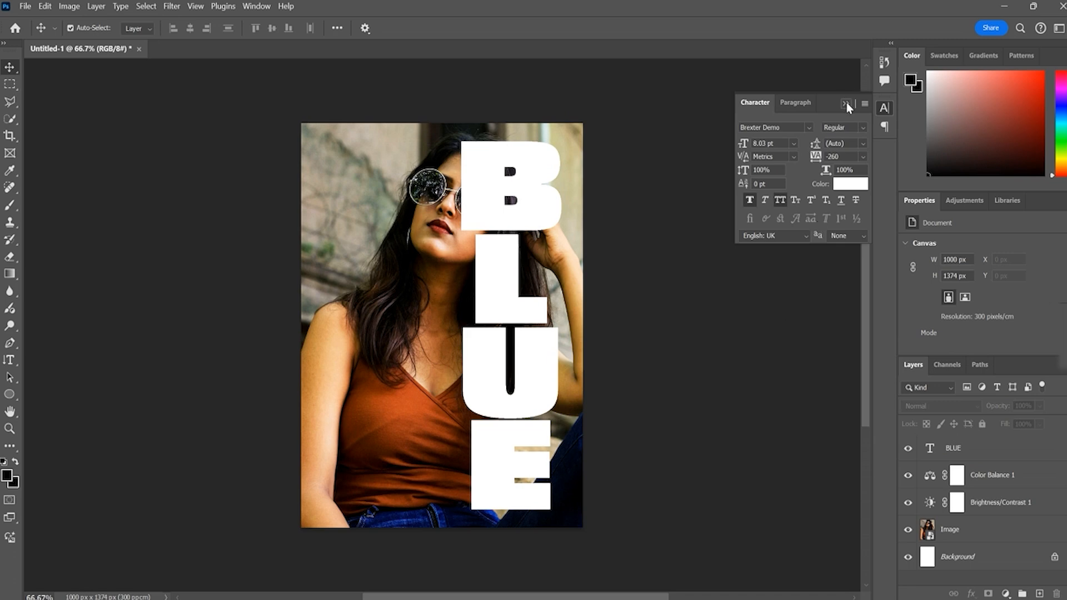
Hide the Character panel, show it again, and collapse it.
{"action": "left_click", "coordinate": [256, 6]}
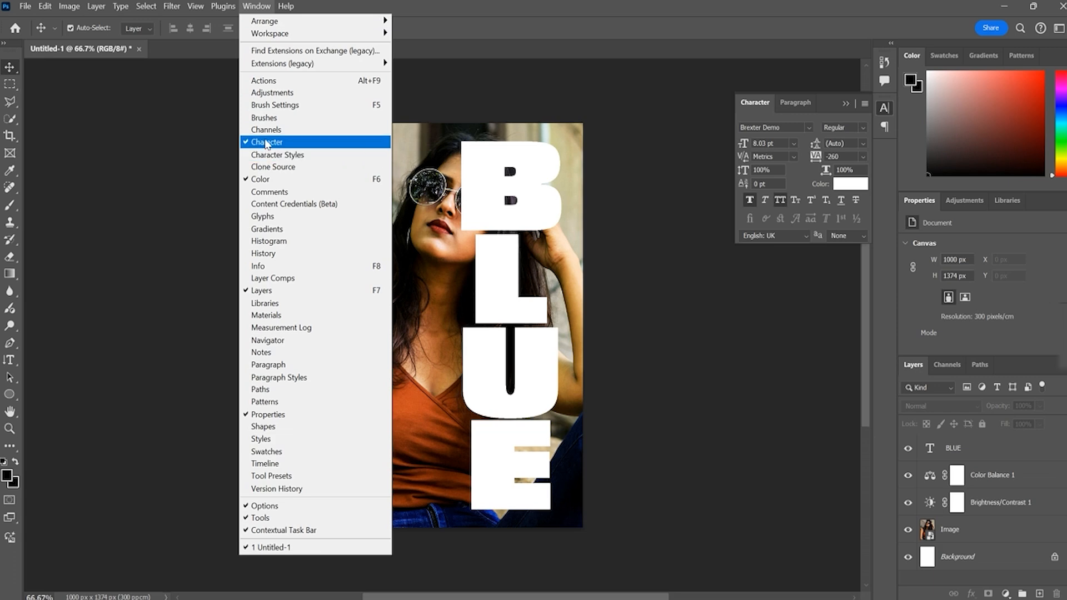
{"action": "left_click", "coordinate": [267, 143]}
{"action": "left_click", "coordinate": [257, 6]}
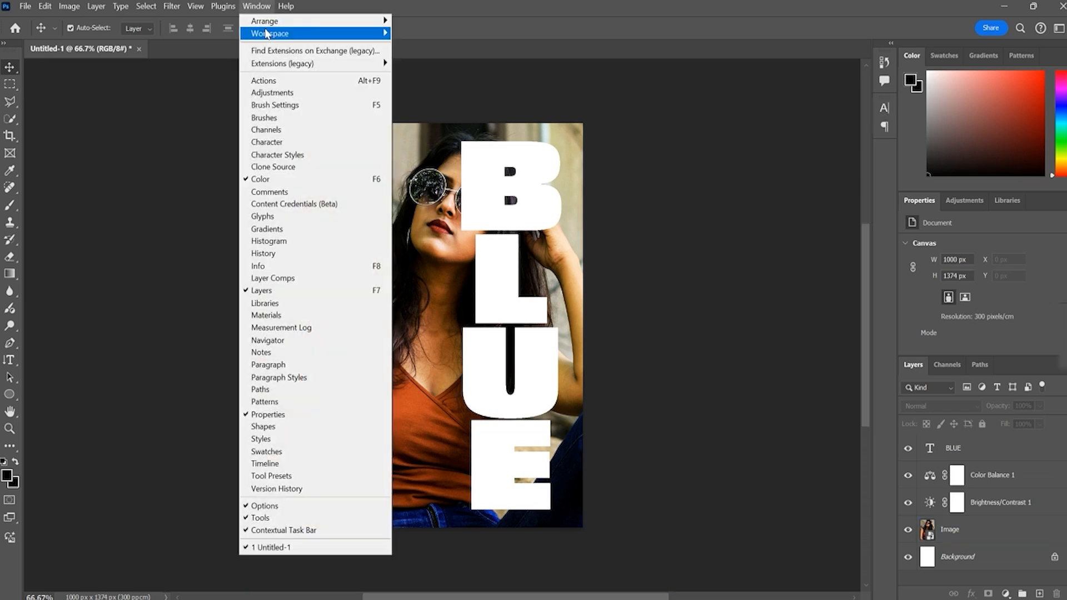
{"action": "left_click", "coordinate": [268, 143]}
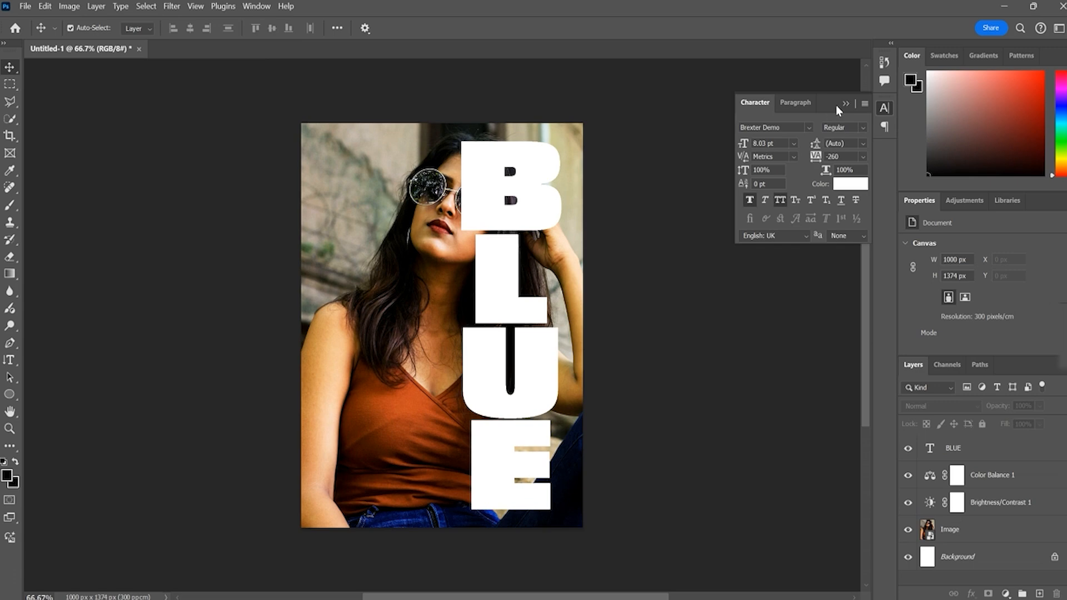
{"action": "left_click", "coordinate": [851, 103]}
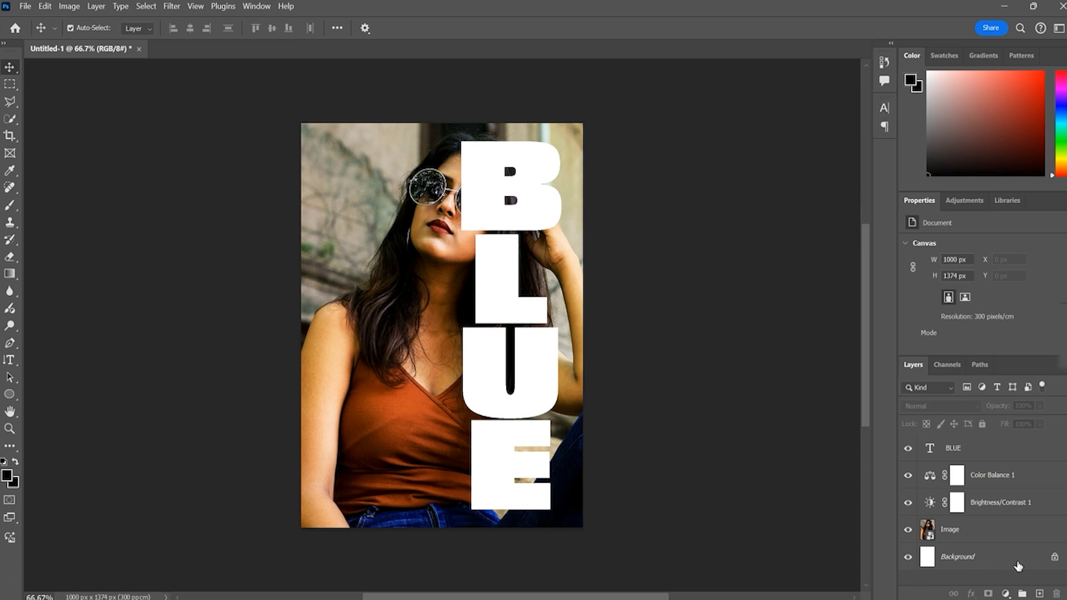
Duplicate the Image layer and move the copy to the top of the layer stack.
{"action": "left_click", "coordinate": [970, 537]}
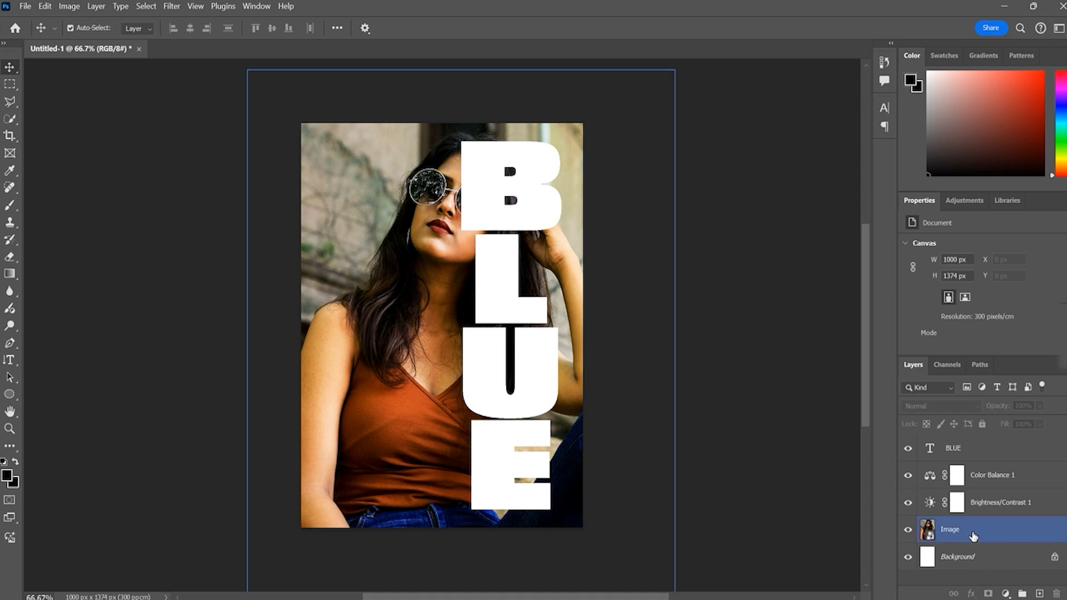
{"action": "key", "text": "ctrl+j"}
{"action": "left_click_drag", "start_coordinate": [973, 535], "coordinate": [967, 448]}
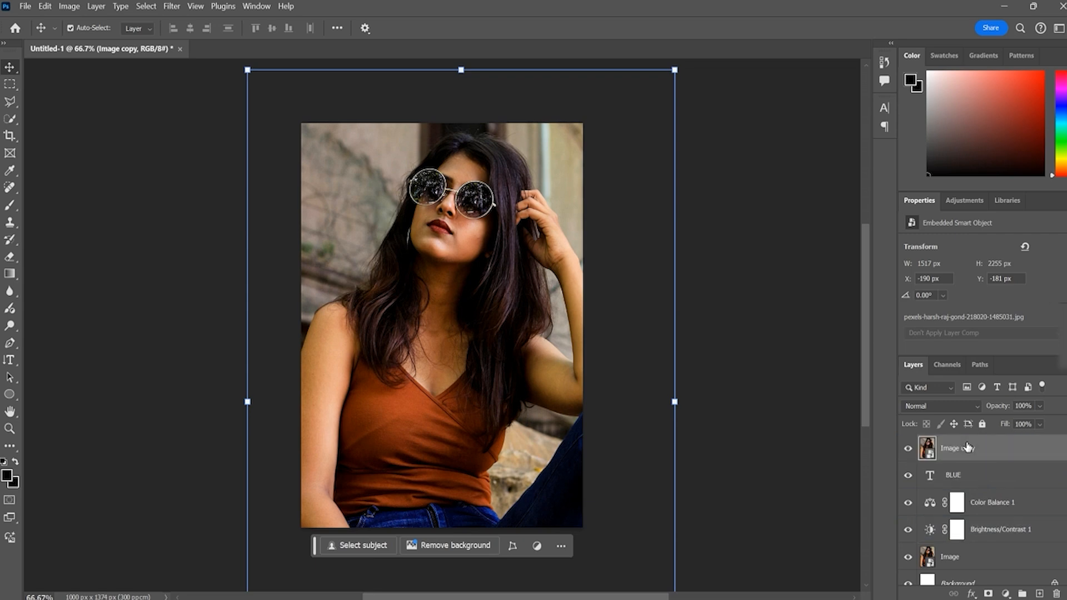
Duplicate the BLUE text layer and move the copy above the Image copy layer.
{"action": "left_click", "coordinate": [981, 484]}
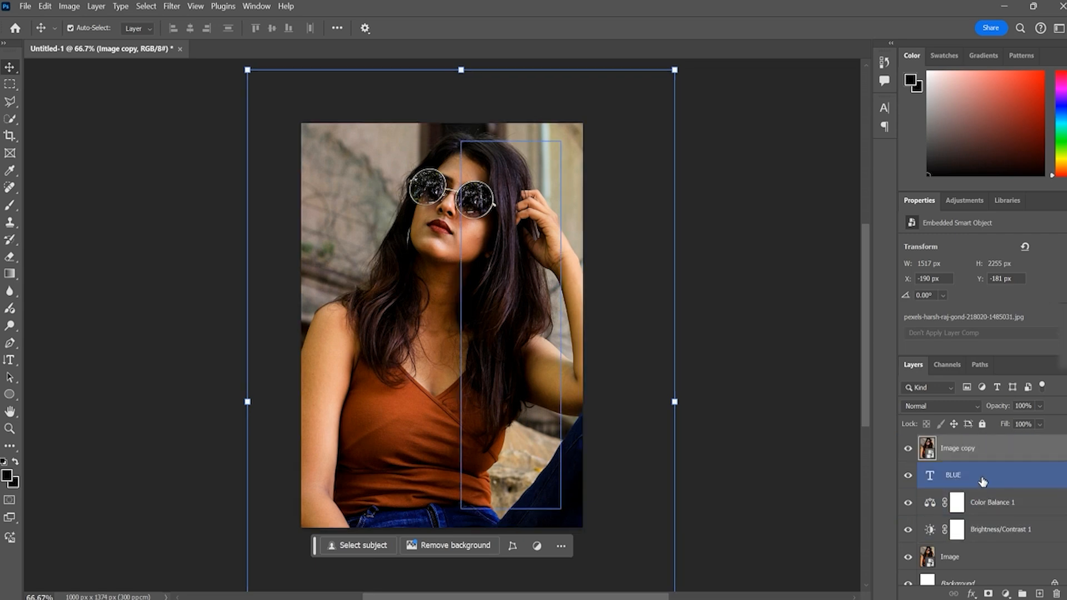
{"action": "key", "text": "ctrl+j"}
{"action": "left_click_drag", "start_coordinate": [983, 481], "coordinate": [974, 443]}
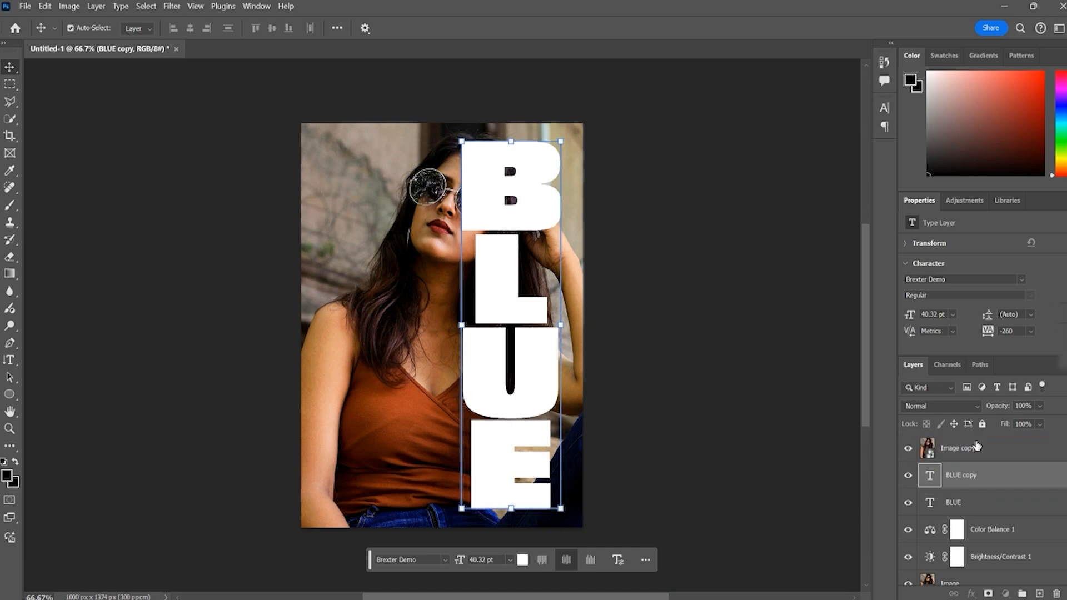
{"action": "left_click", "coordinate": [1031, 476]}
{"action": "left_click", "coordinate": [1032, 498]}
Clip the Image copy layer to the original BLUE text, and hide the Image copy and BLUE copy layers.
{"action": "left_click", "coordinate": [1039, 483]}
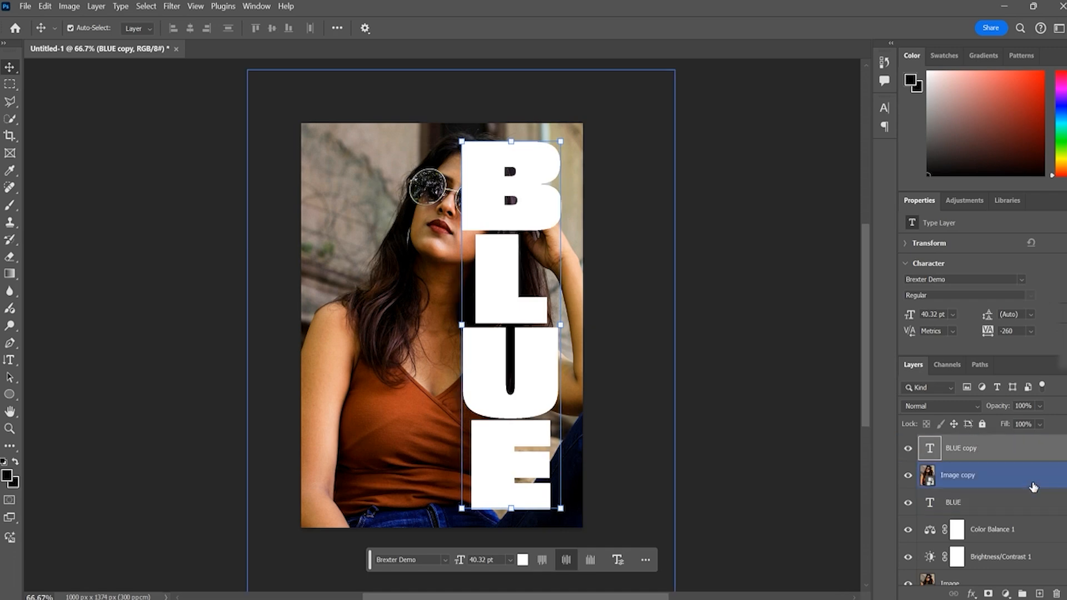
{"action": "left_click", "coordinate": [1046, 481], "text": "alt"}
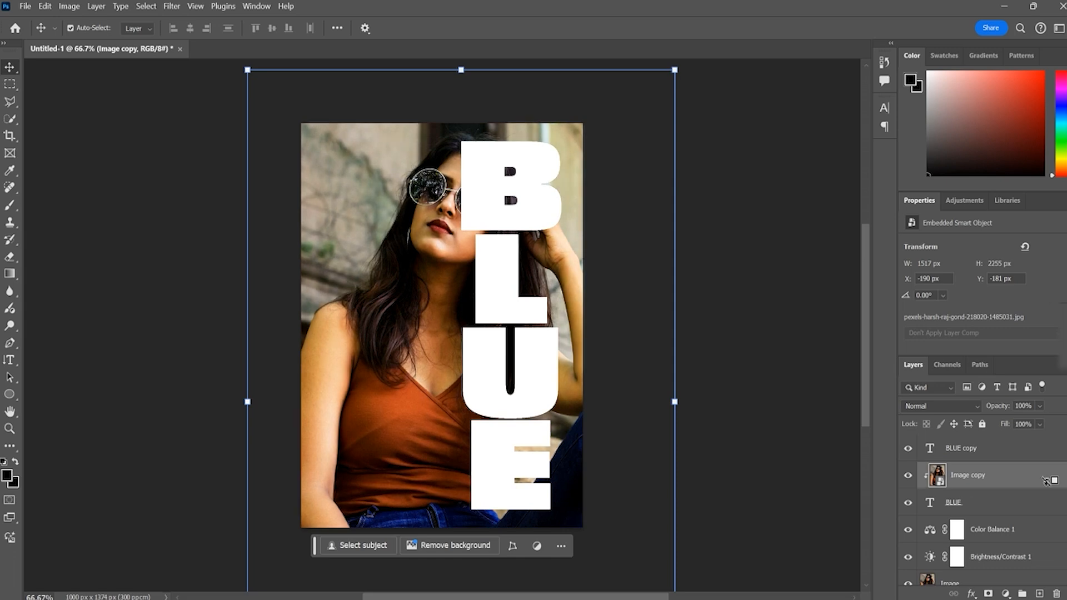
{"action": "left_click", "coordinate": [966, 504]}
{"action": "left_click", "coordinate": [903, 475]}
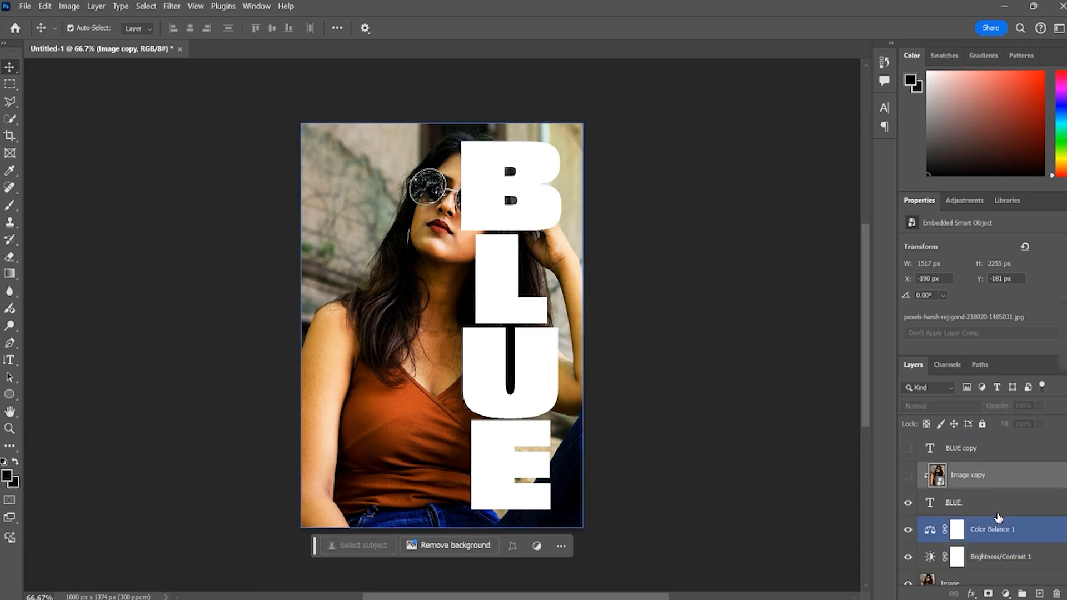
Add a layer mask to the original Image layer.
{"action": "scroll", "coordinate": [939, 536], "scroll_direction": "down", "scroll_amount": 2}
{"action": "left_click", "coordinate": [967, 546]}
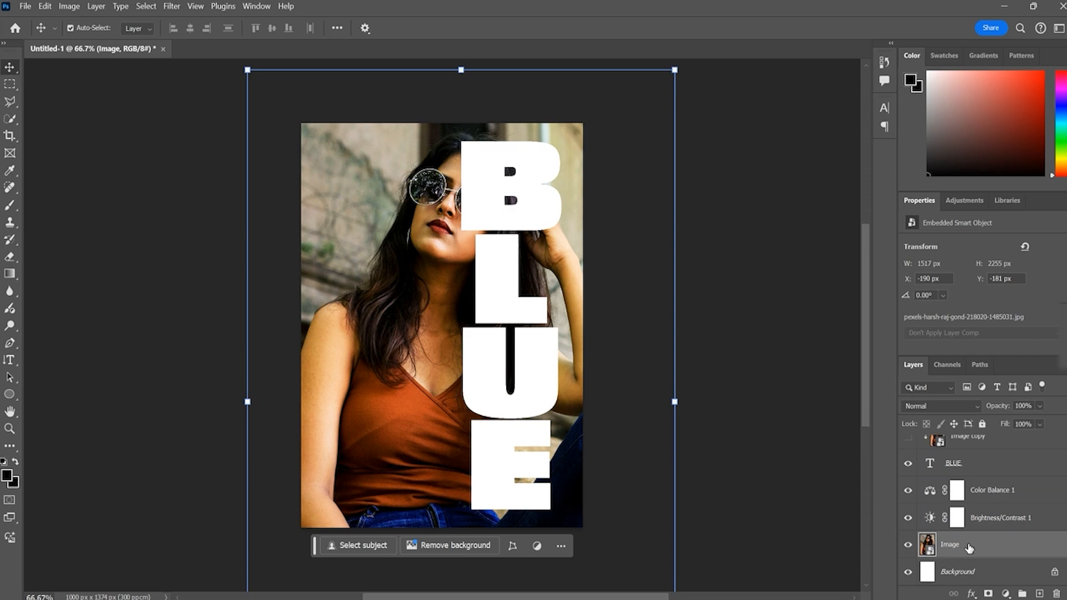
{"action": "left_click", "coordinate": [989, 594]}
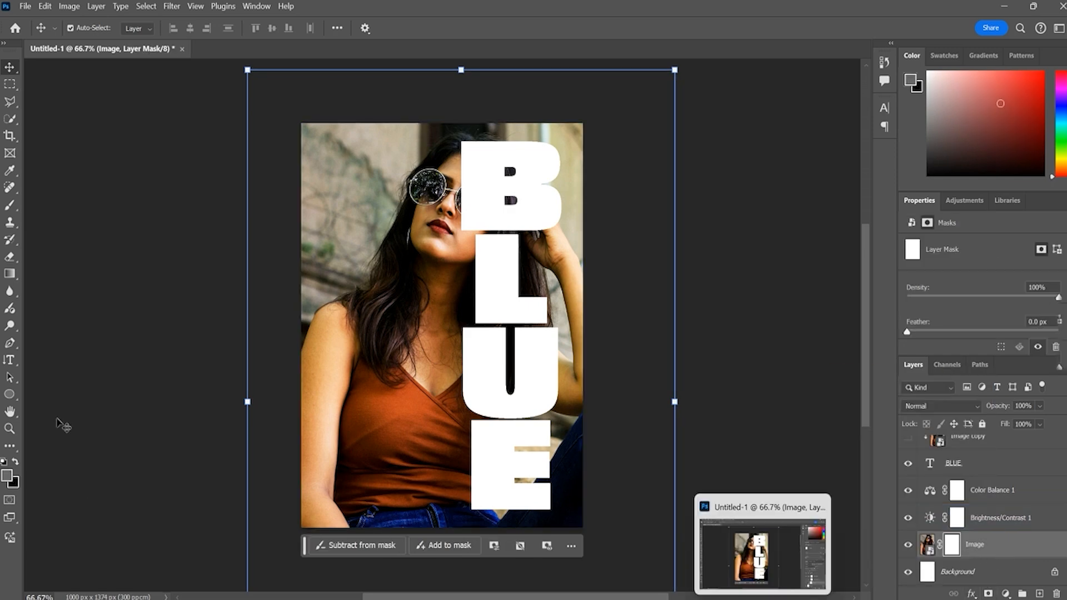
Select a full-height rectangular strip along the poster's right side, starting just inside the left edge of the BLUE letters.
{"action": "left_click", "coordinate": [12, 84]}
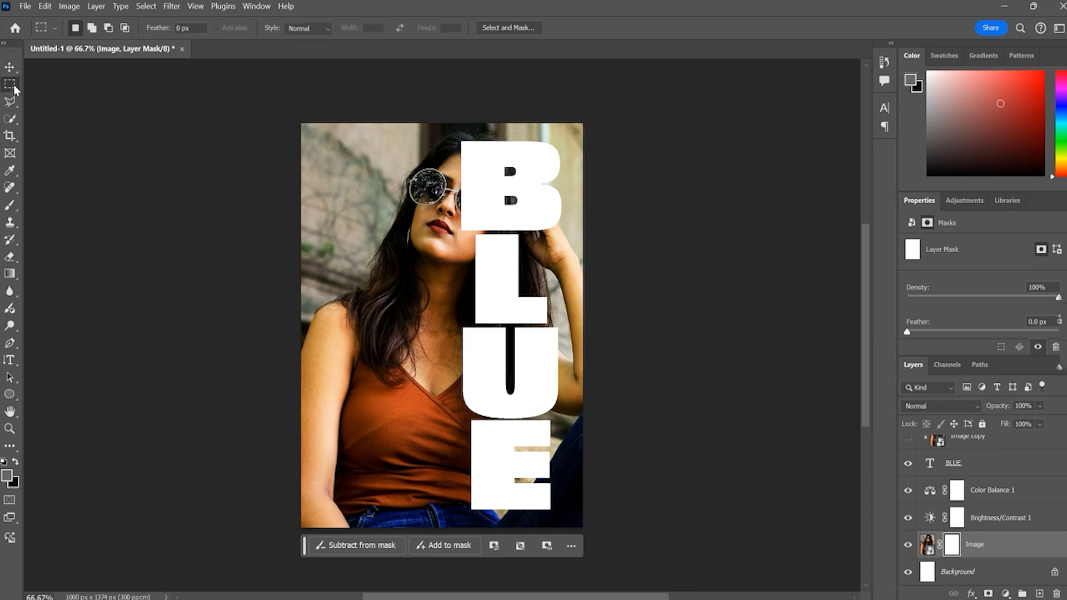
{"action": "right_click", "coordinate": [15, 86]}
{"action": "left_click", "coordinate": [50, 88]}
{"action": "left_click_drag", "start_coordinate": [580, 116], "coordinate": [484, 552]}
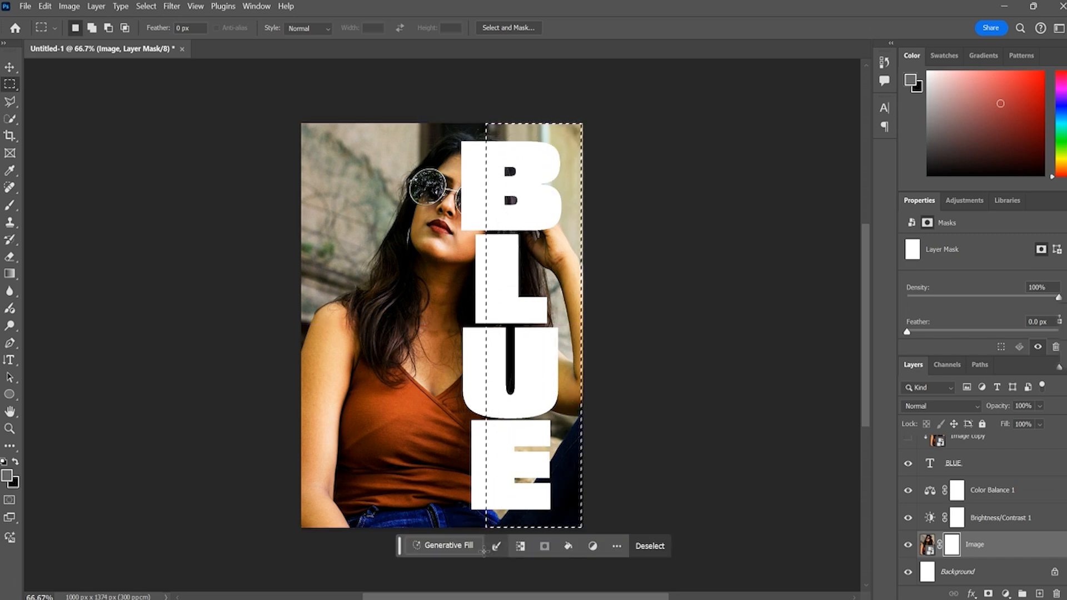
Fill the selected strip of the Image layer's mask with the black background colour and deselect.
{"action": "left_click", "coordinate": [14, 484]}
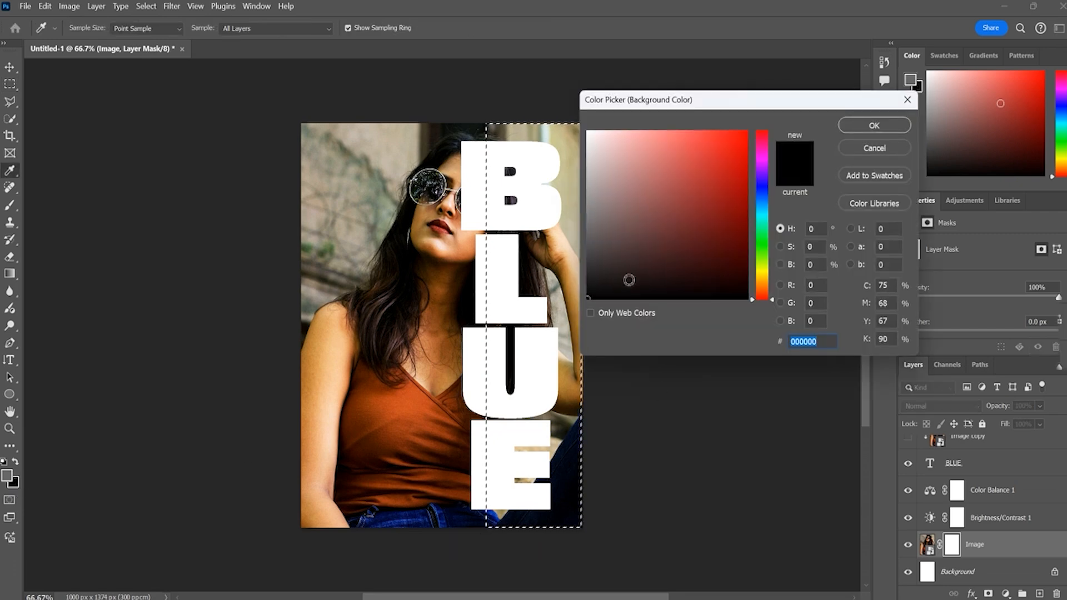
{"action": "left_click", "coordinate": [875, 126]}
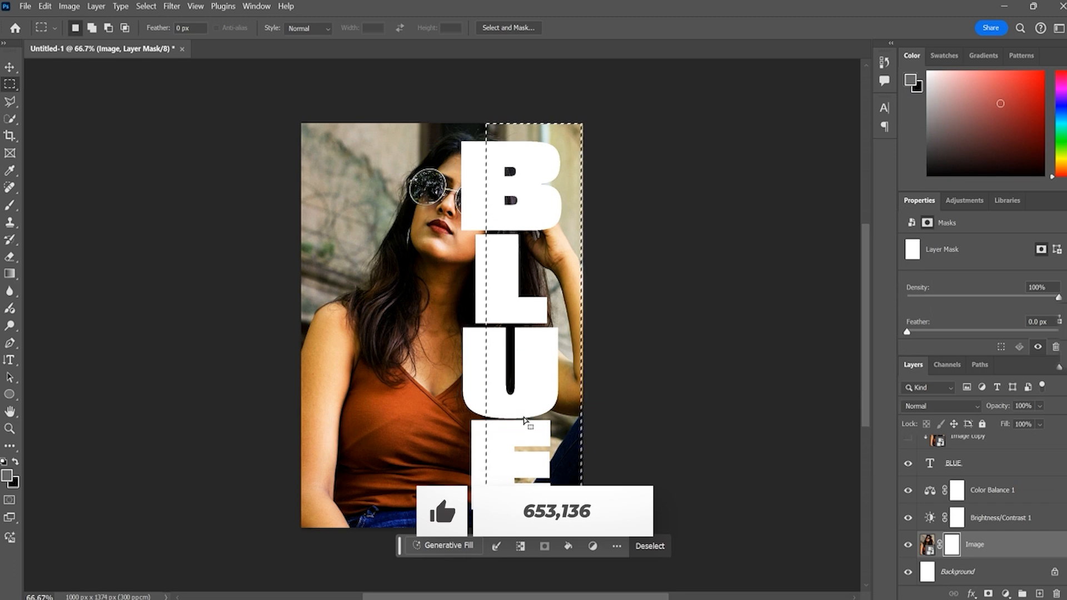
{"action": "key", "text": "ctrl+BackSpace"}
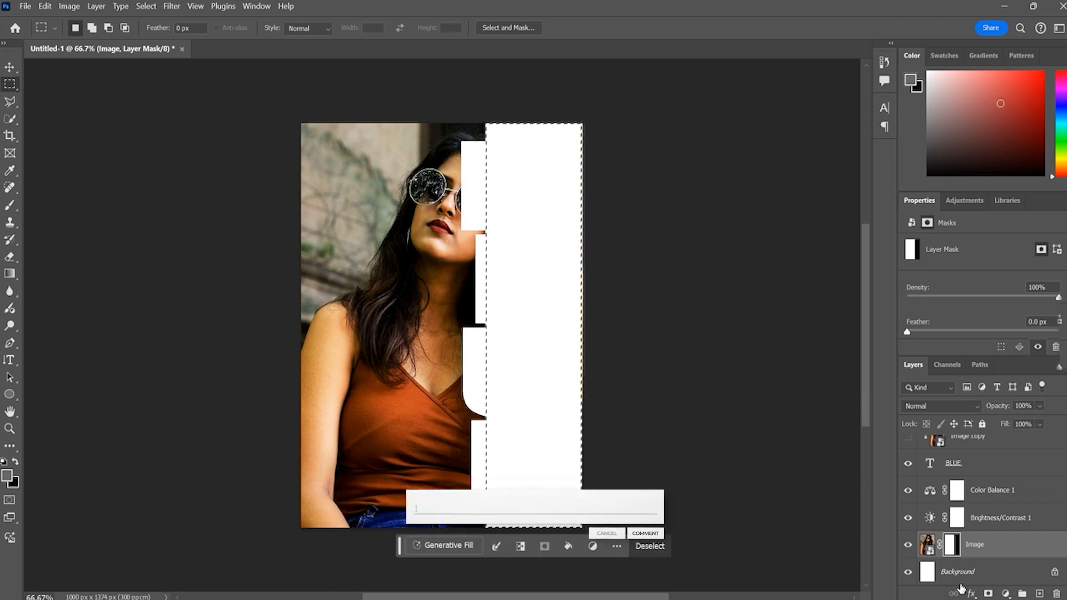
{"action": "left_click", "coordinate": [656, 547]}
Show the Image copy and BLUE copy layers.
{"action": "scroll", "coordinate": [944, 519], "scroll_direction": "up", "scroll_amount": 2}
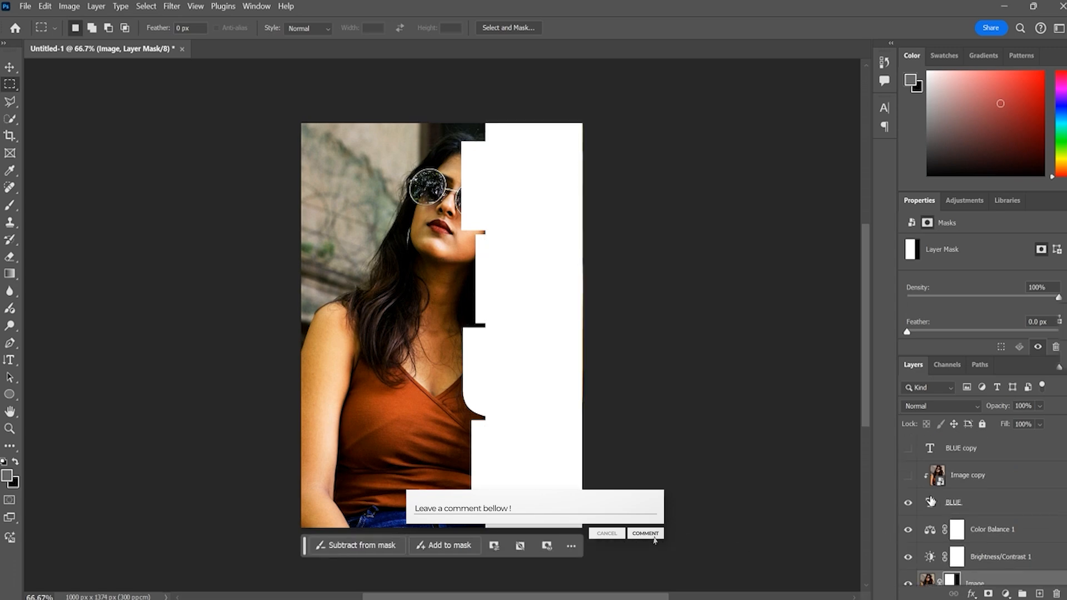
{"action": "left_click", "coordinate": [908, 476]}
{"action": "left_click", "coordinate": [909, 449]}
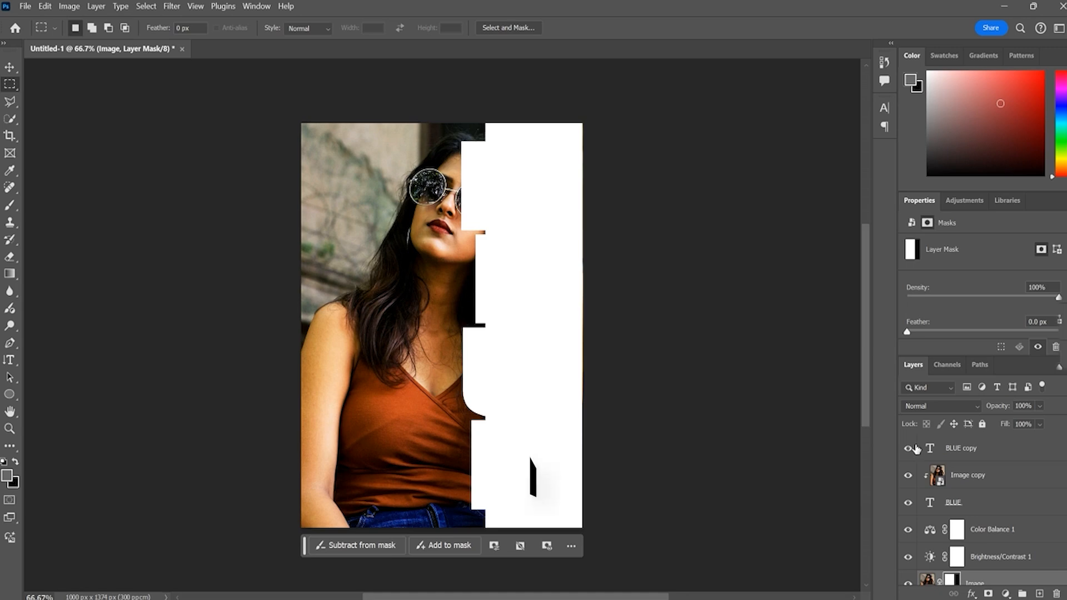
Set the BLUE copy layer's fill opacity to 0% in its layer style.
{"action": "left_click", "coordinate": [1001, 449]}
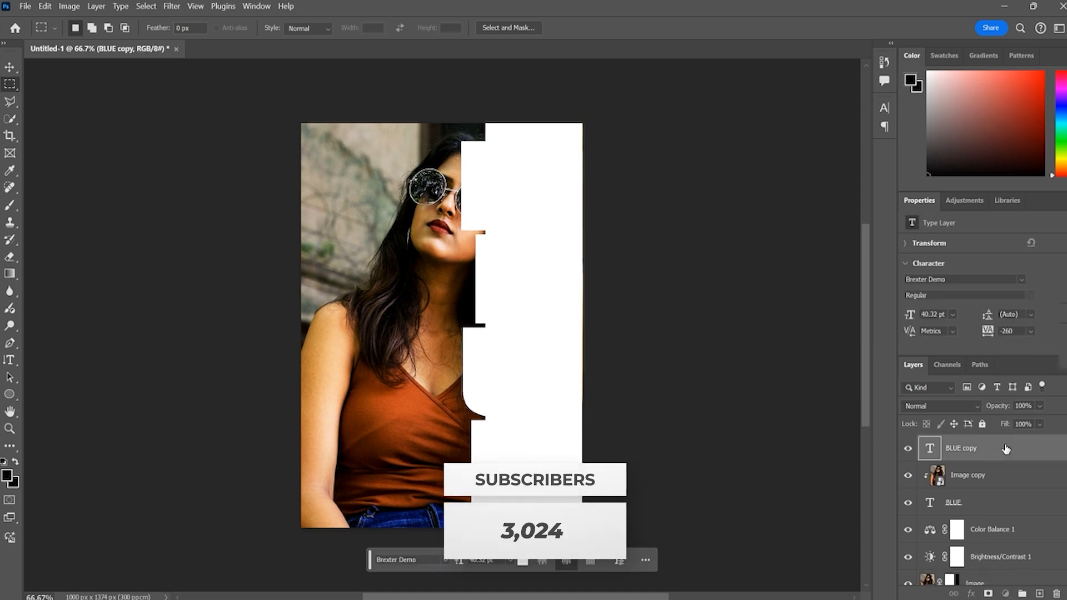
{"action": "double_click", "coordinate": [1006, 449]}
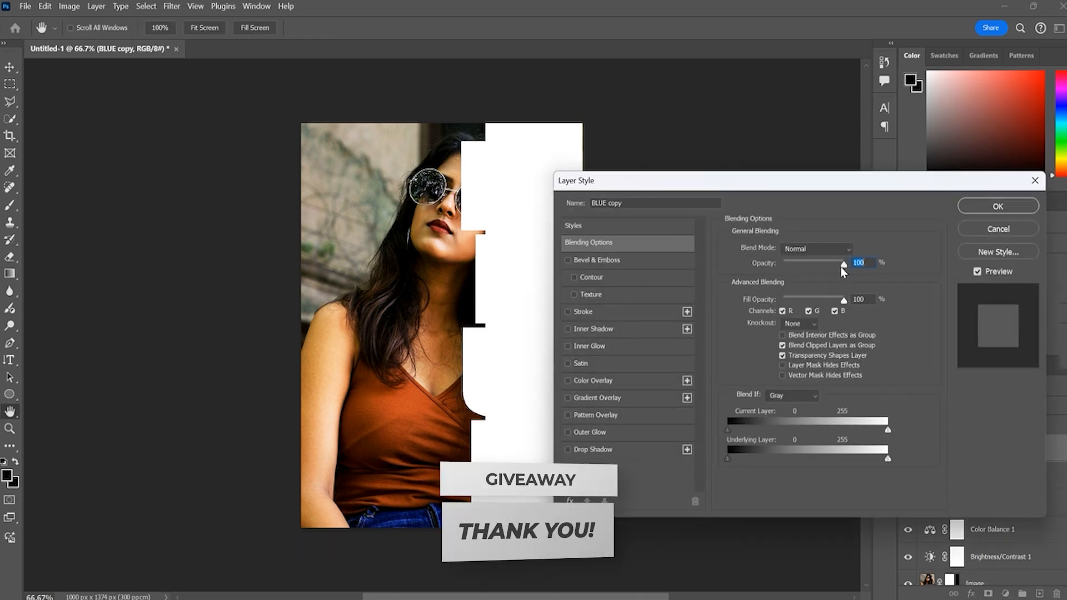
{"action": "left_click_drag", "start_coordinate": [845, 301], "coordinate": [771, 299]}
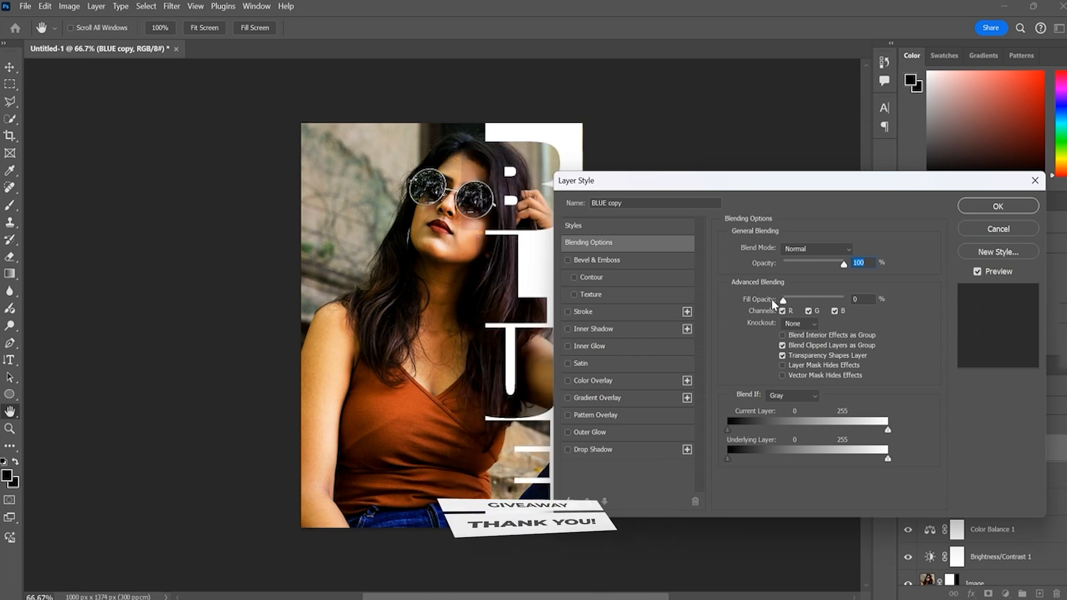
Add a stroke to the BLUE copy layer with size 5 px and position Outside.
{"action": "left_click", "coordinate": [583, 313]}
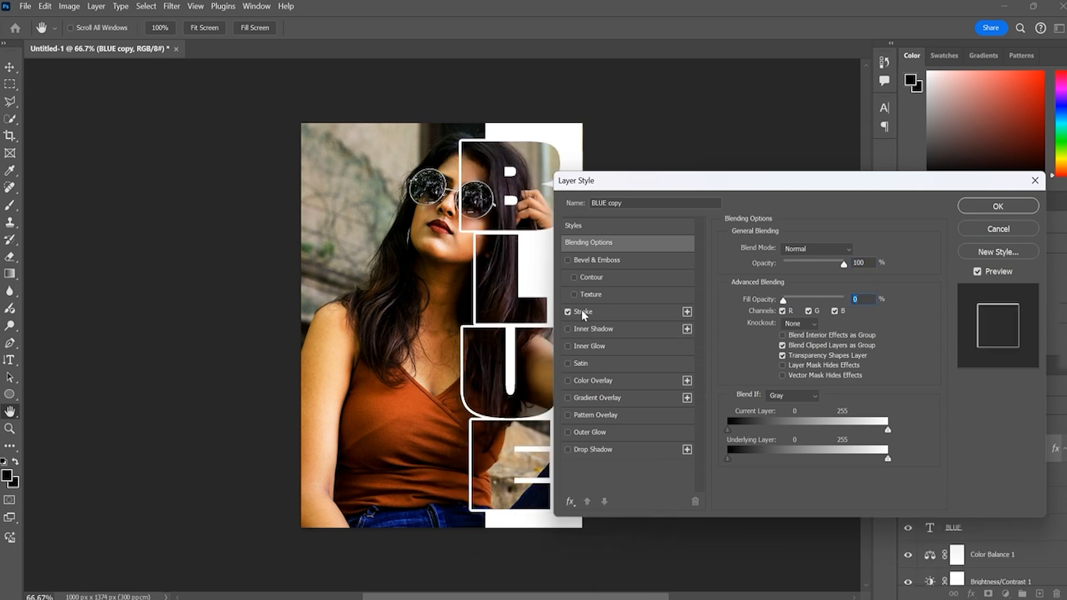
{"action": "left_click", "coordinate": [595, 311]}
{"action": "left_click", "coordinate": [806, 261]}
{"action": "left_click", "coordinate": [786, 270]}
{"action": "type", "text": "5"}
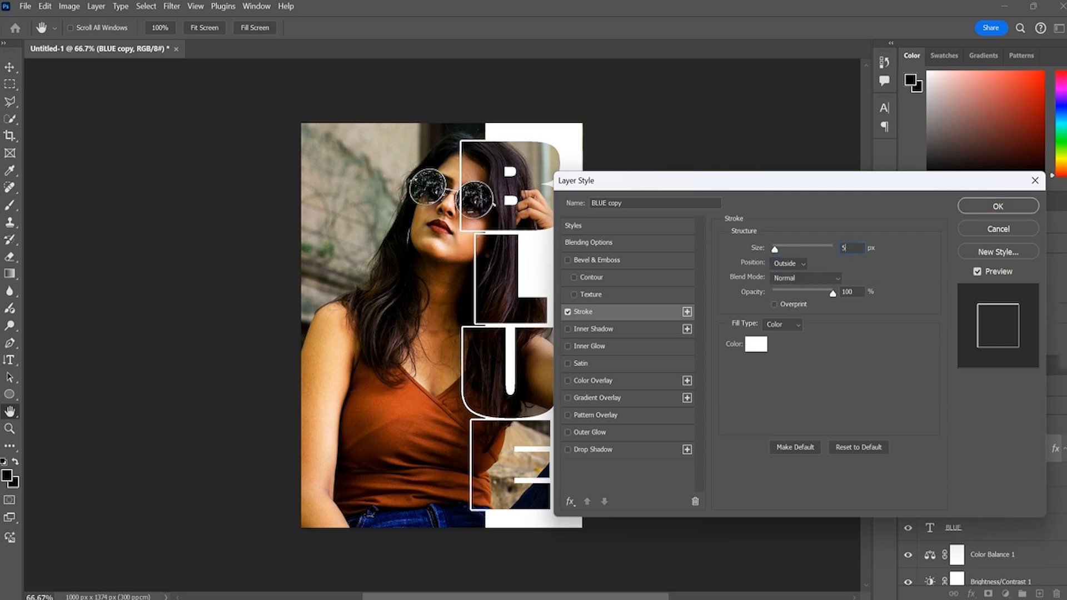
Set the stroke colour to off-white fbfbfb and apply the layer style.
{"action": "left_click", "coordinate": [756, 344]}
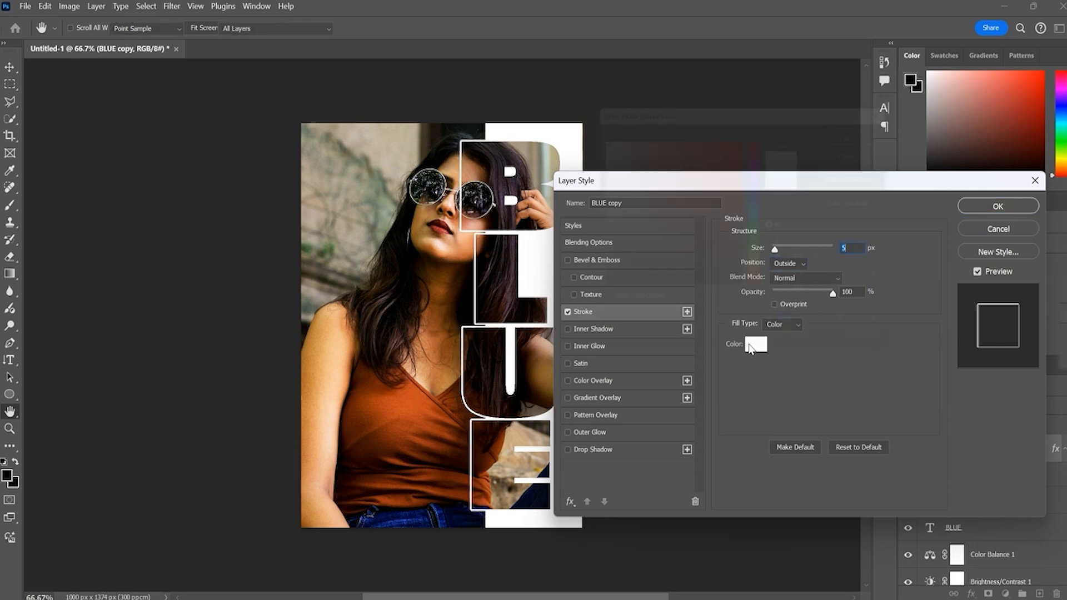
{"action": "left_click", "coordinate": [638, 272]}
{"action": "mouse_move", "coordinate": [638, 272]}
{"action": "left_mouse_down"}
{"action": "mouse_move", "coordinate": [614, 289]}
{"action": "mouse_move", "coordinate": [684, 243]}
{"action": "mouse_move", "coordinate": [710, 185]}
{"action": "mouse_move", "coordinate": [671, 231]}
{"action": "left_mouse_up"}
{"action": "left_click", "coordinate": [798, 167]}
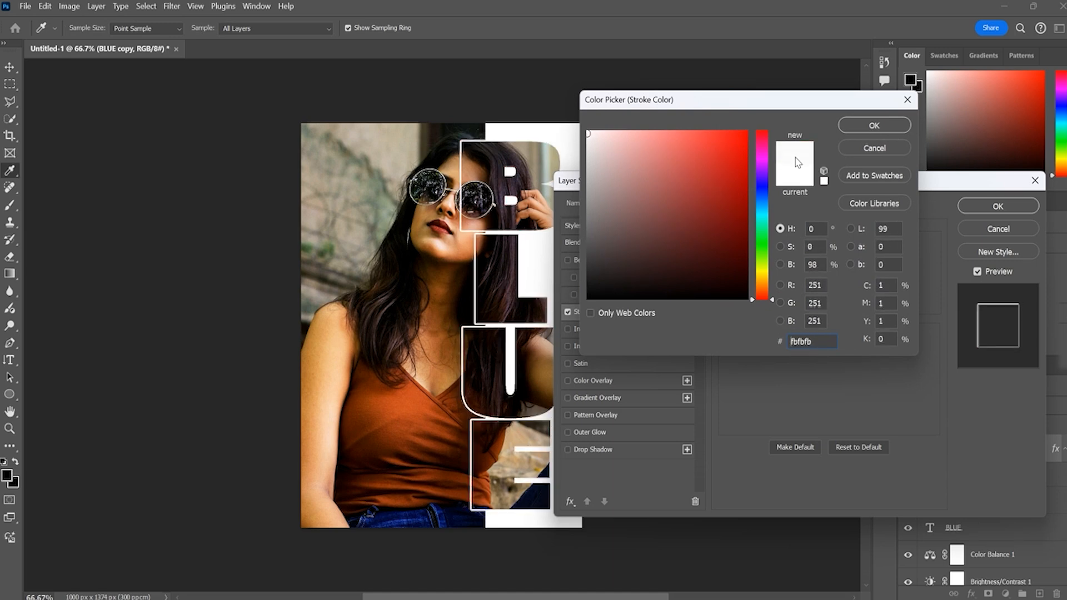
{"action": "left_click", "coordinate": [872, 127]}
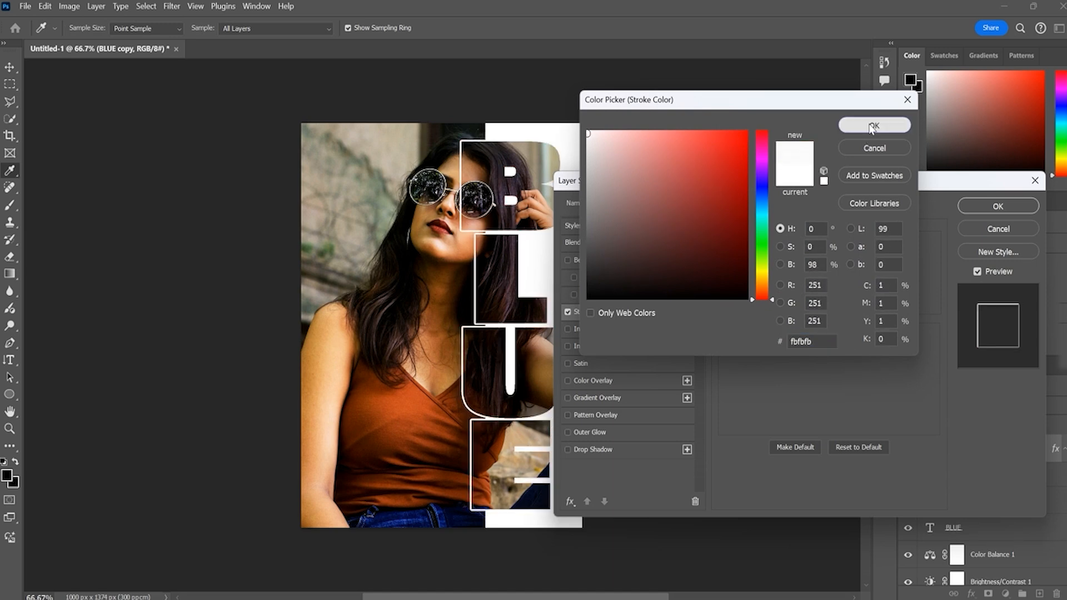
{"action": "left_click", "coordinate": [999, 206]}
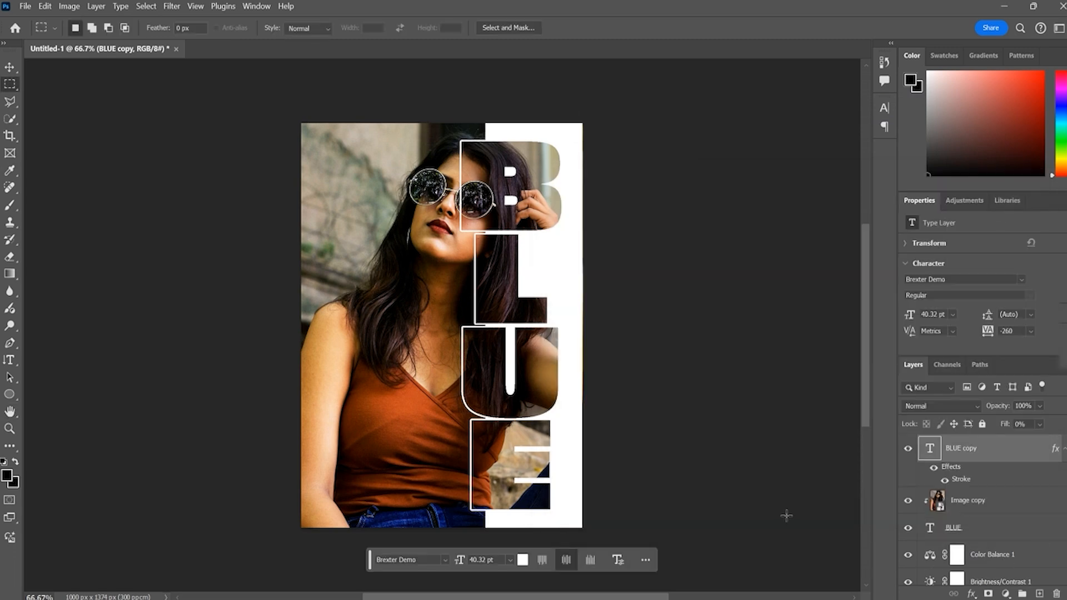
Add horizontal text over the woman's chest reading FASHION on the first line and STYLE on the second.
{"action": "left_click", "coordinate": [7, 68]}
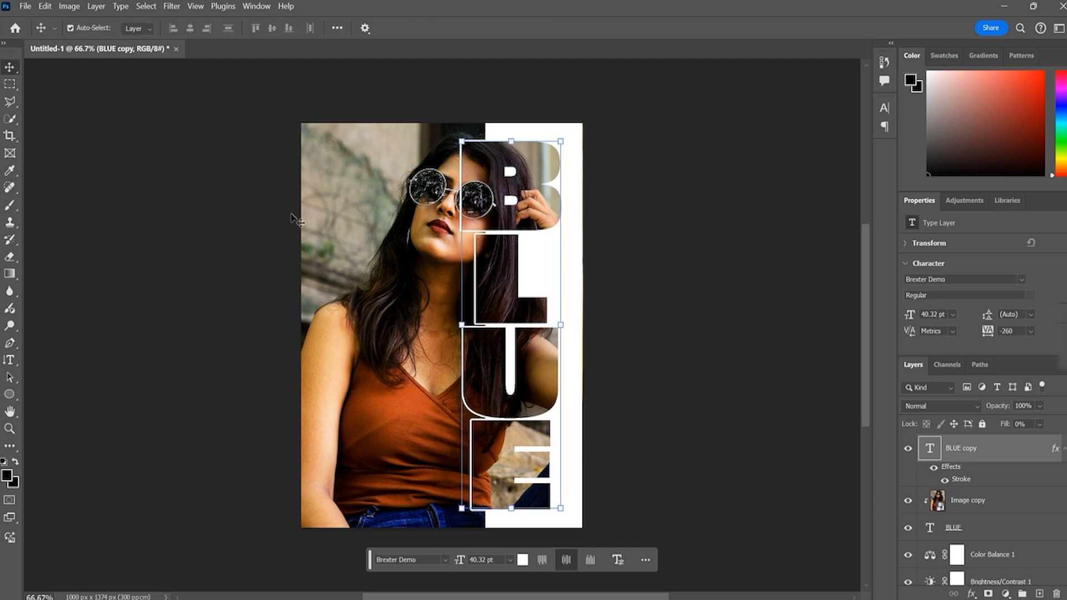
{"action": "left_click", "coordinate": [815, 493]}
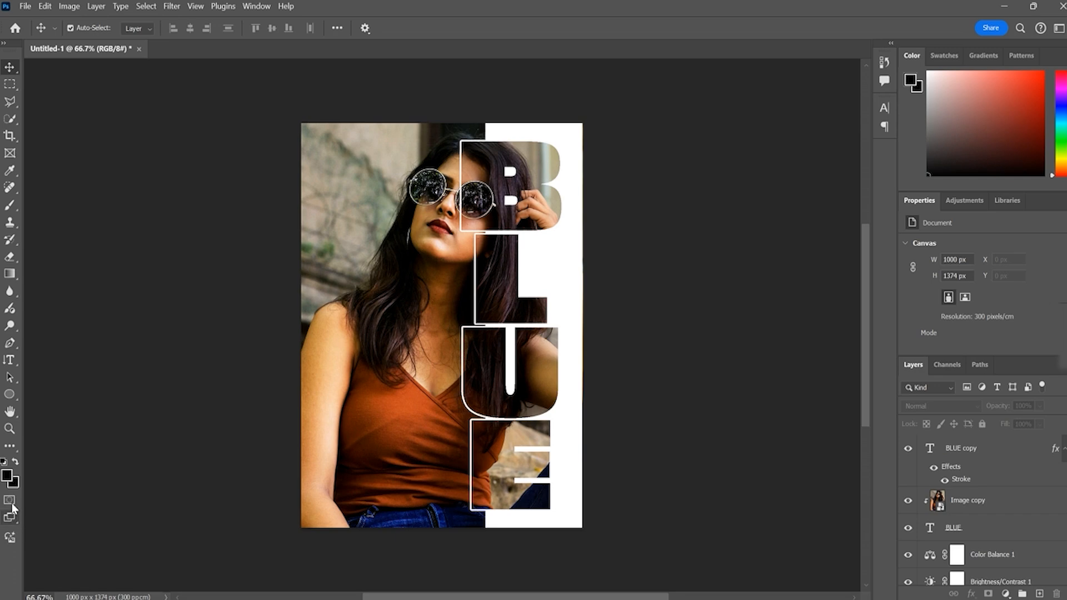
{"action": "left_click", "coordinate": [9, 360]}
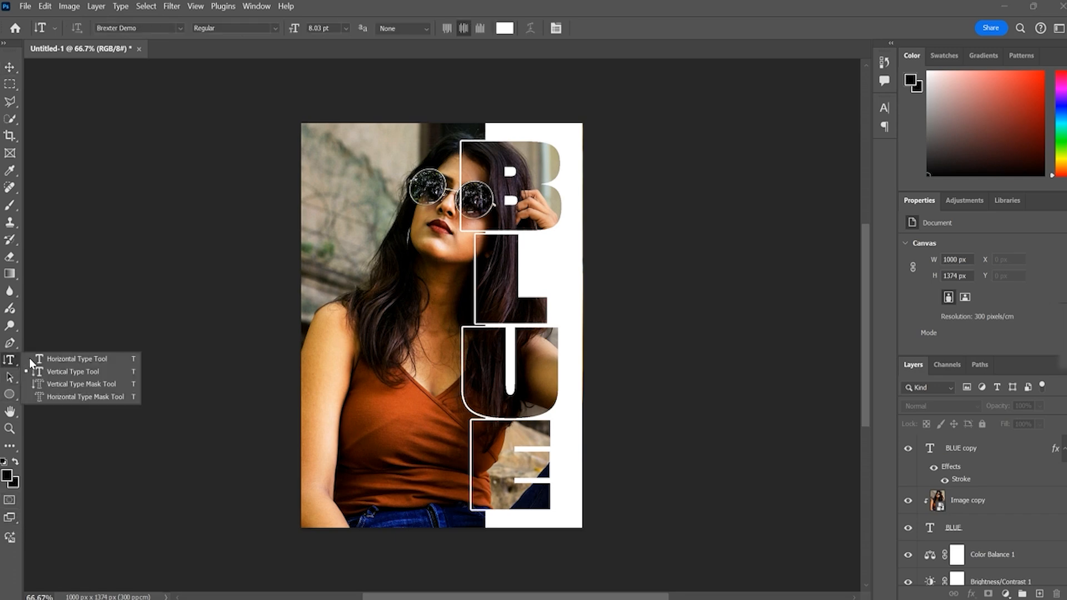
{"action": "left_click", "coordinate": [72, 356]}
{"action": "left_click", "coordinate": [370, 372]}
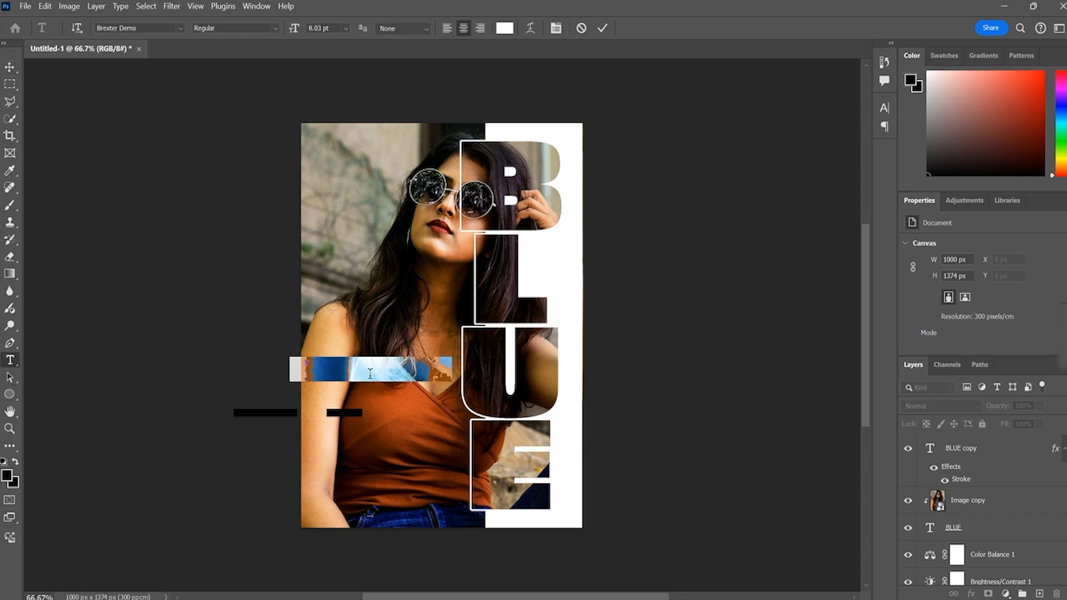
{"action": "type", "text": "FASHION"}
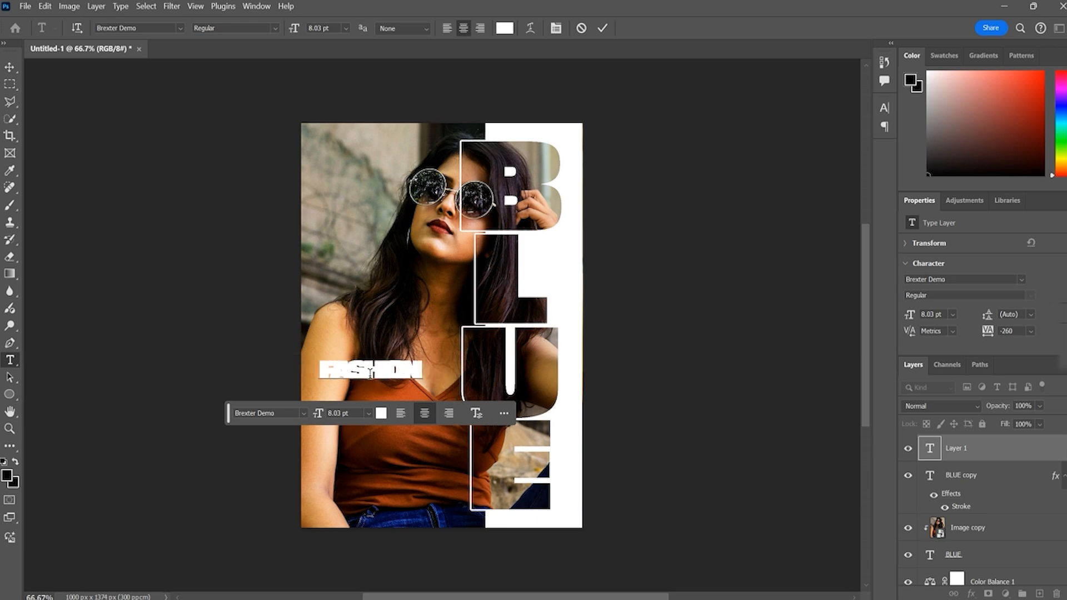
{"action": "key", "text": "Return"}
{"action": "type", "text": "STYLE"}
Set the tracking of the whole FASHION STYLE text to 0.
{"action": "double_click", "coordinate": [371, 372]}
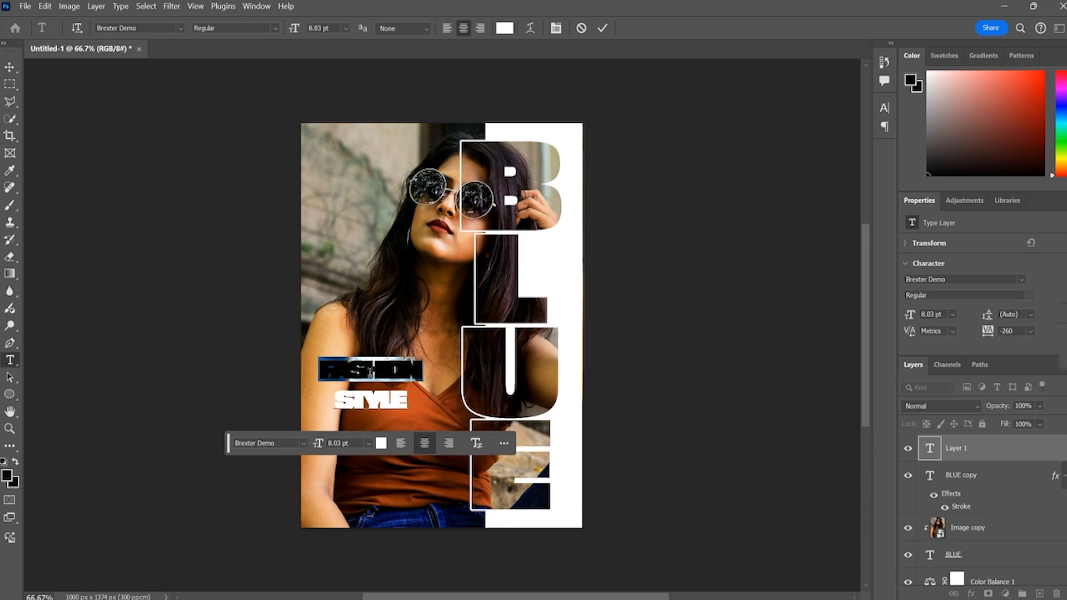
{"action": "key", "text": "ctrl+a"}
{"action": "left_click", "coordinate": [886, 108]}
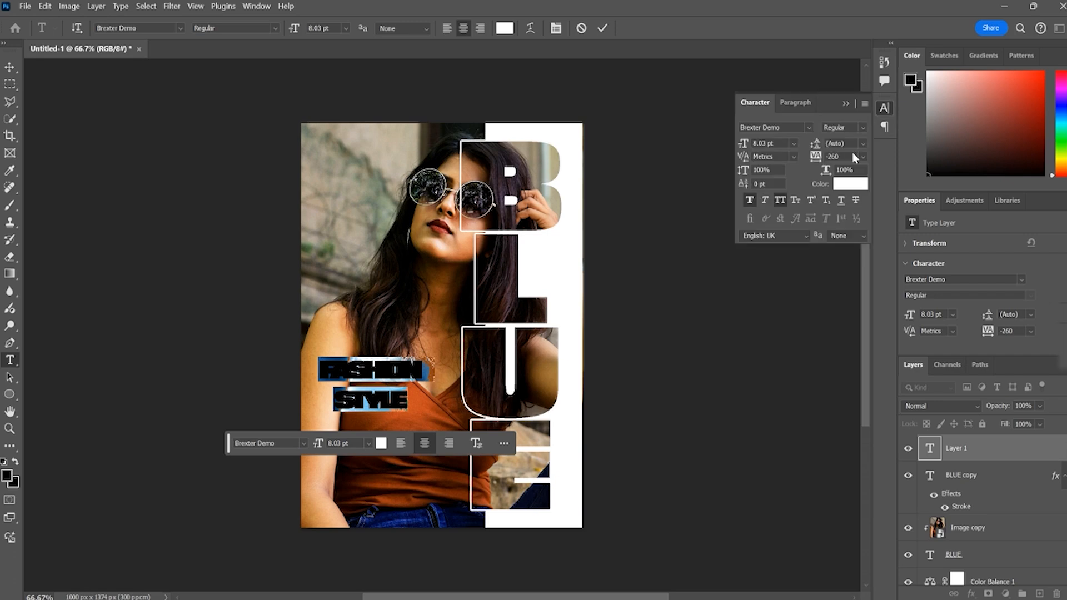
{"action": "left_click_drag", "start_coordinate": [846, 158], "coordinate": [768, 158]}
{"action": "type", "text": "0"}
{"action": "key", "text": "Return"}
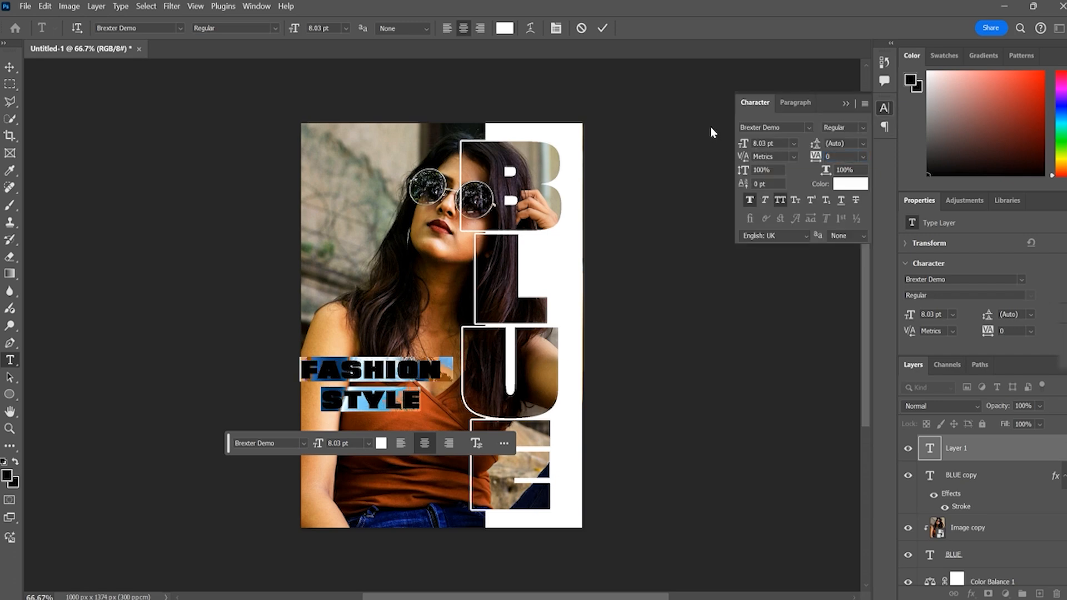
Change the FASHION STYLE text's font to Objective Extra Bold.
{"action": "left_click", "coordinate": [782, 131]}
{"action": "type", "text": "Objective"}
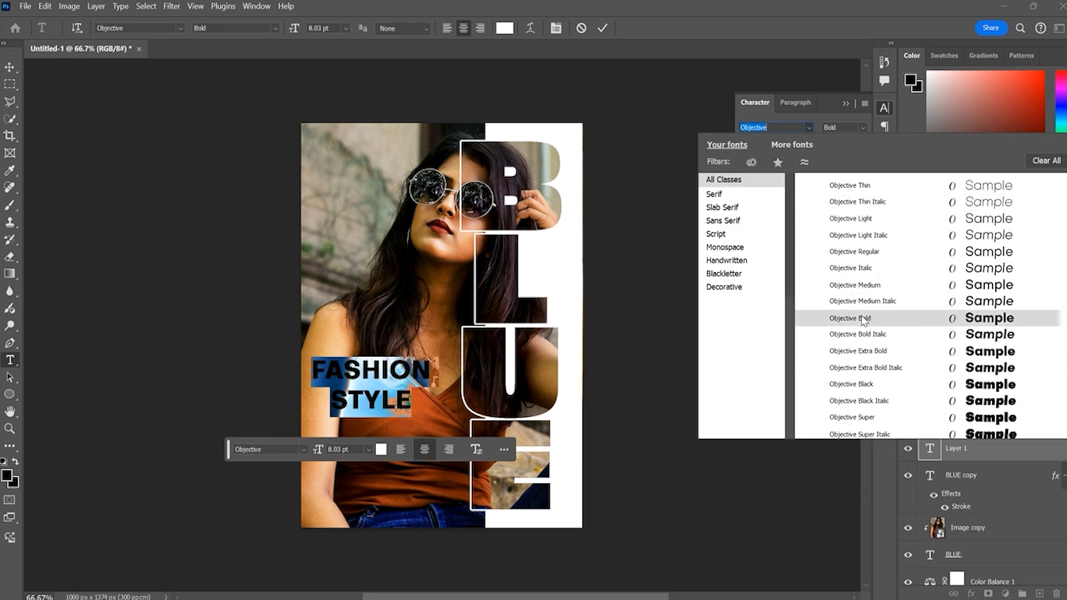
{"action": "left_click", "coordinate": [870, 352]}
Set the font size of the word FASHION to 5 pt.
{"action": "left_click", "coordinate": [364, 370]}
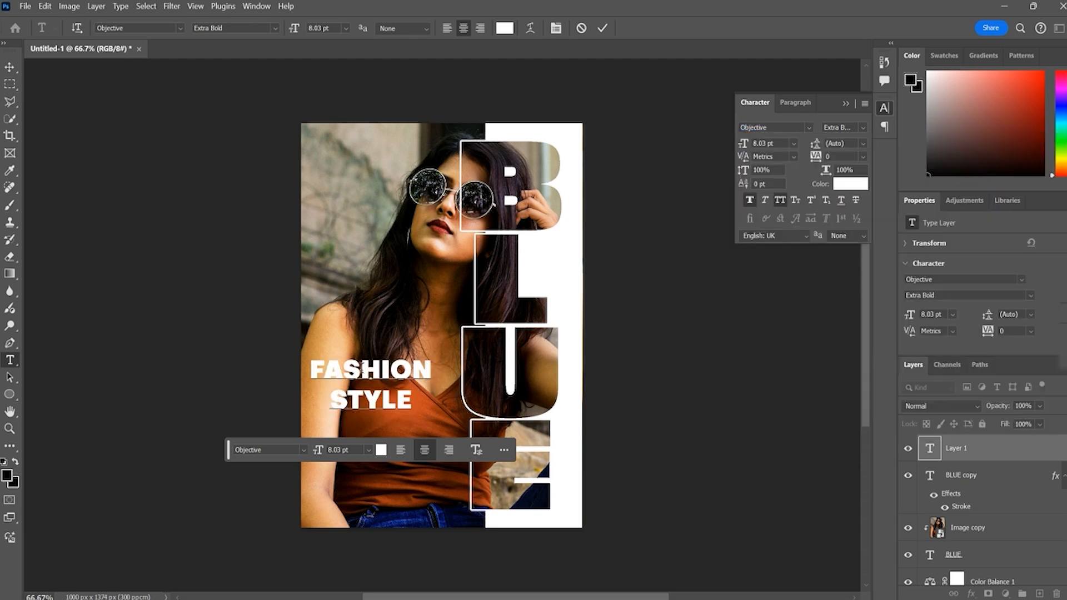
{"action": "double_click", "coordinate": [362, 370]}
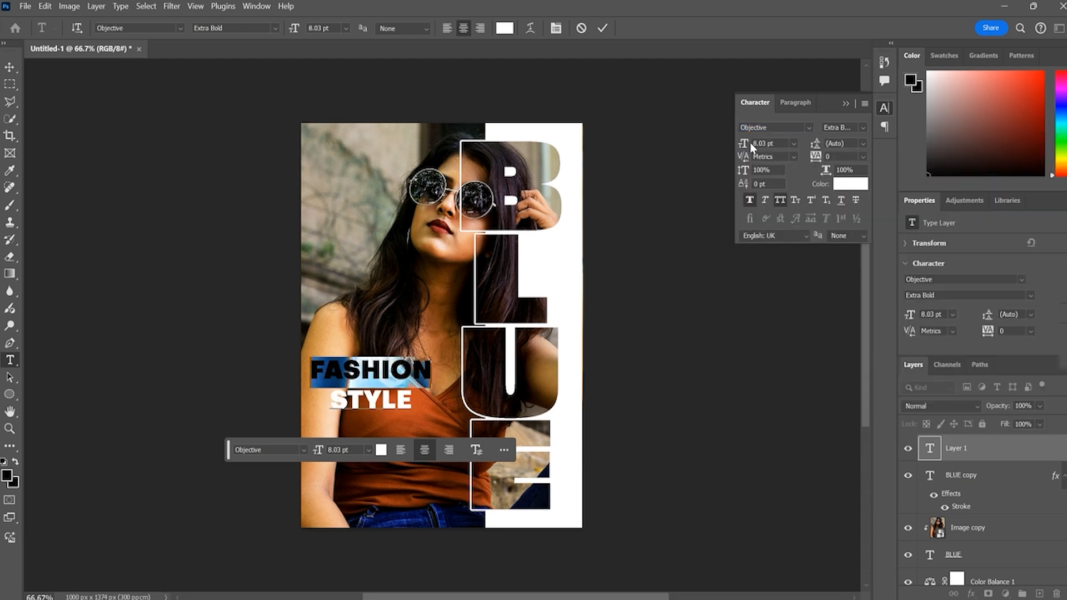
{"action": "left_click", "coordinate": [734, 145]}
{"action": "type", "text": "5"}
{"action": "key", "text": "Return"}
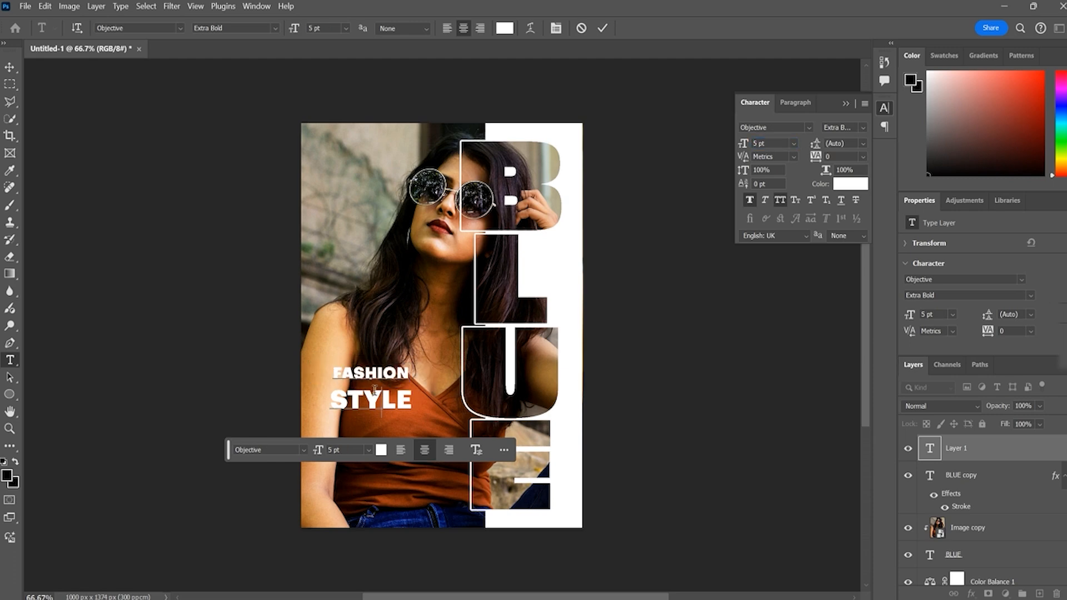
Set the font size of the word STYLE to 10 pt and commit the text.
{"action": "double_click", "coordinate": [376, 396]}
{"action": "double_click", "coordinate": [761, 143]}
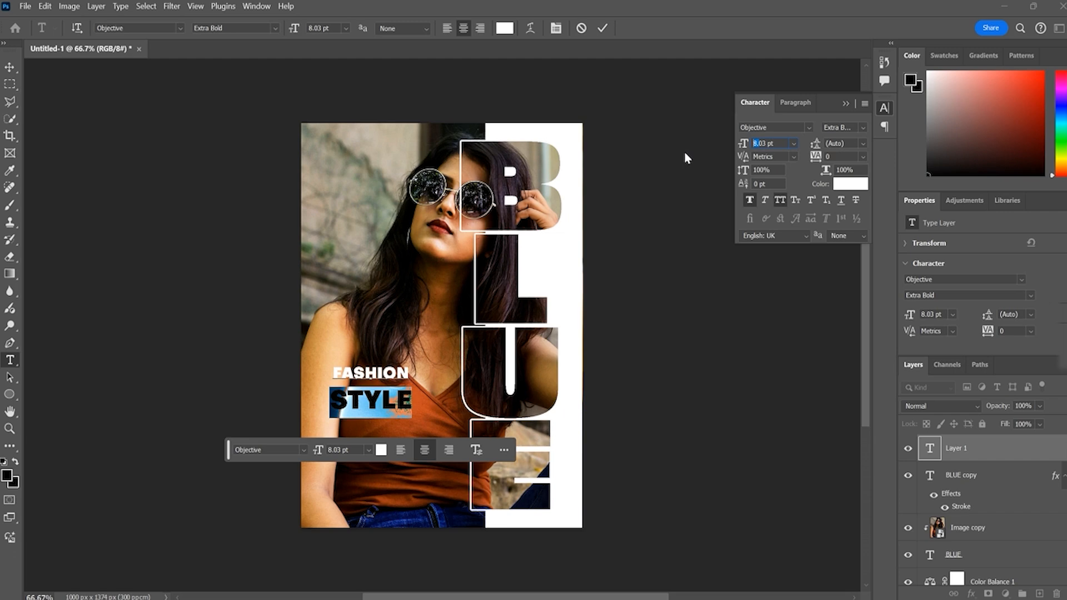
{"action": "type", "text": "10"}
{"action": "key", "text": "Return"}
{"action": "key", "text": "ctrl+Return"}
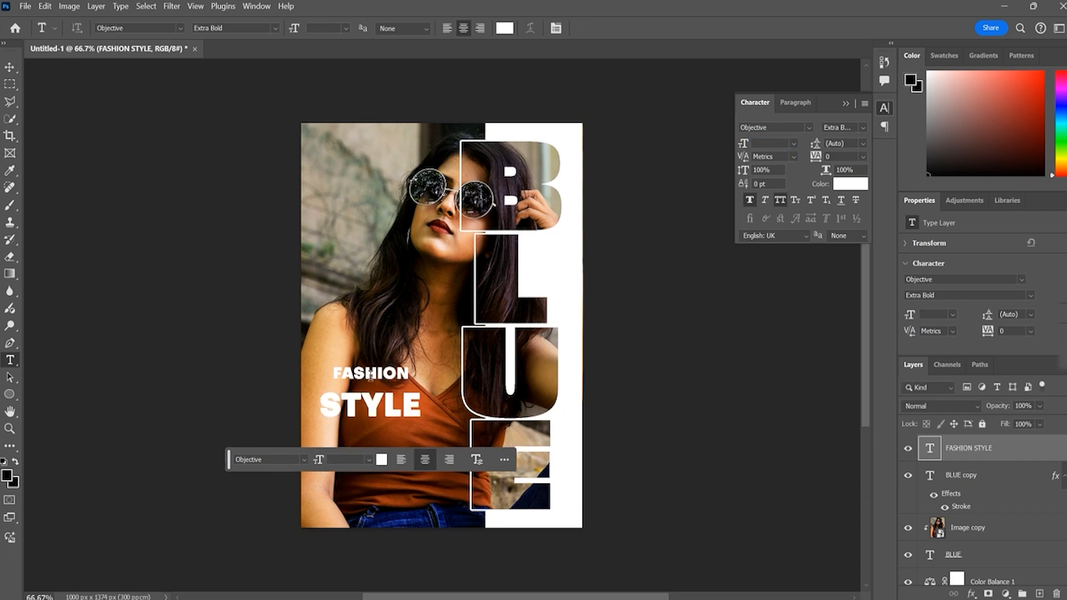
Indent the word STYLE with leading spaces and set the whole caption's line spacing to 9 pt.
{"action": "left_click", "coordinate": [327, 396]}
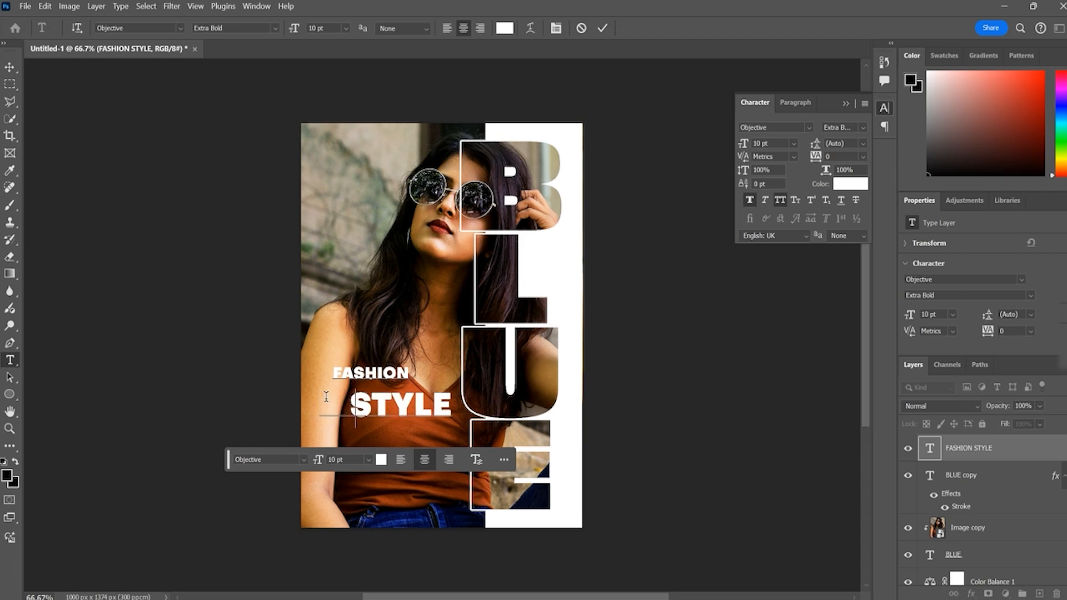
{"action": "double_click", "coordinate": [389, 371]}
{"action": "key", "text": "ctrl+a"}
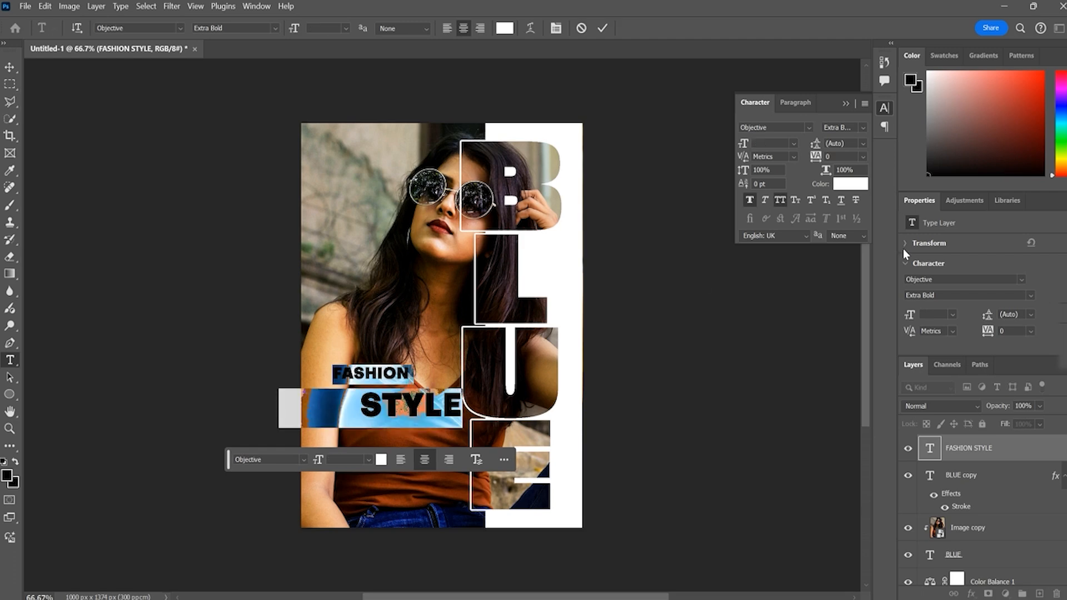
{"action": "mouse_move", "coordinate": [814, 148]}
{"action": "left_mouse_down"}
{"action": "mouse_move", "coordinate": [829, 145]}
{"action": "mouse_move", "coordinate": [801, 146]}
{"action": "left_mouse_up"}
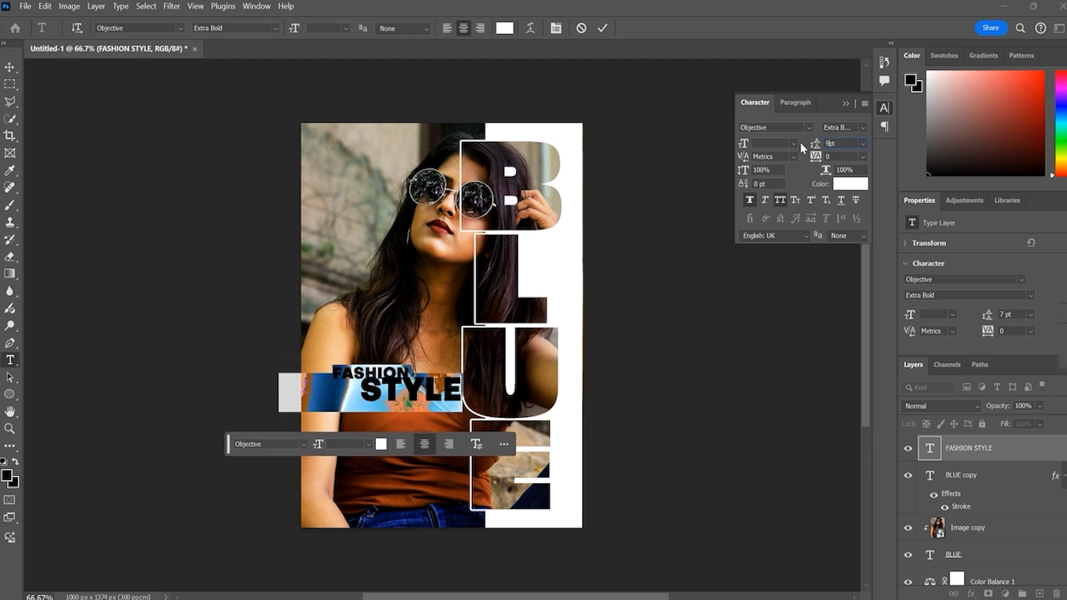
{"action": "type", "text": "9"}
{"action": "key", "text": "Return"}
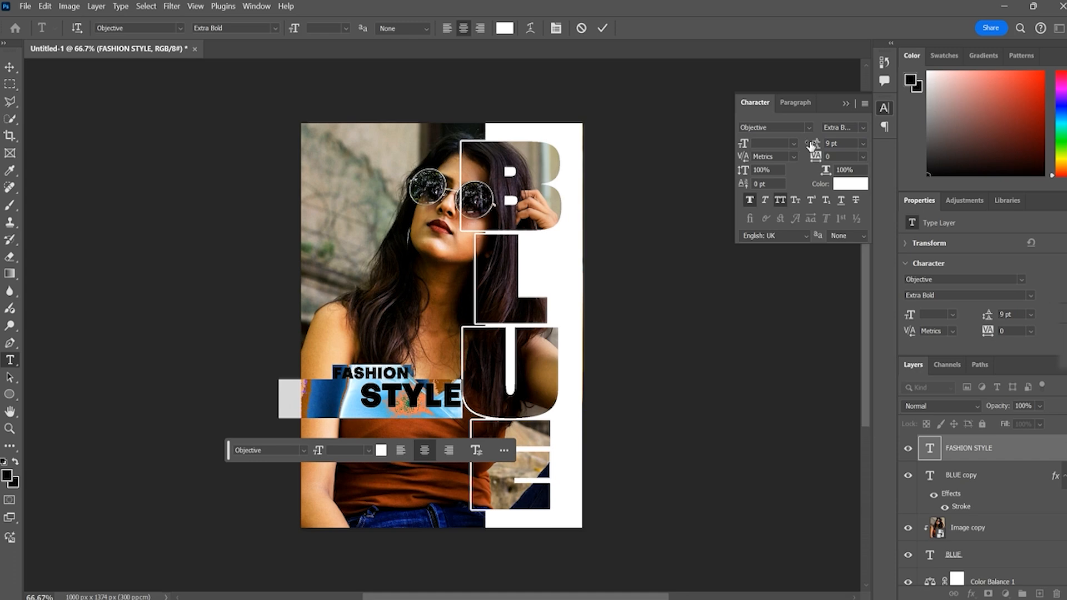
{"action": "left_click", "coordinate": [414, 402]}
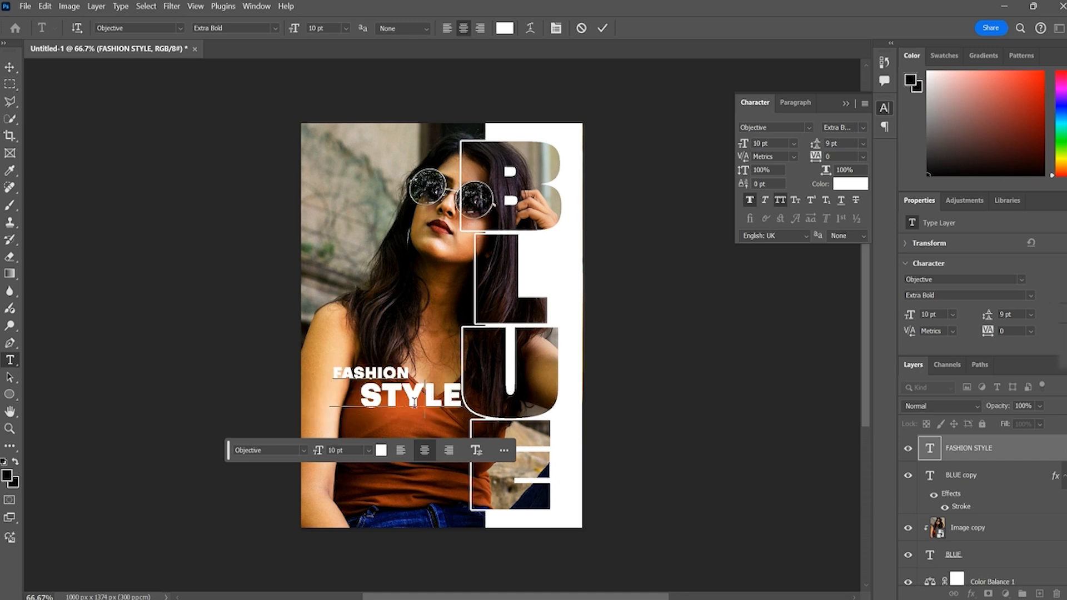
{"action": "left_click", "coordinate": [683, 422]}
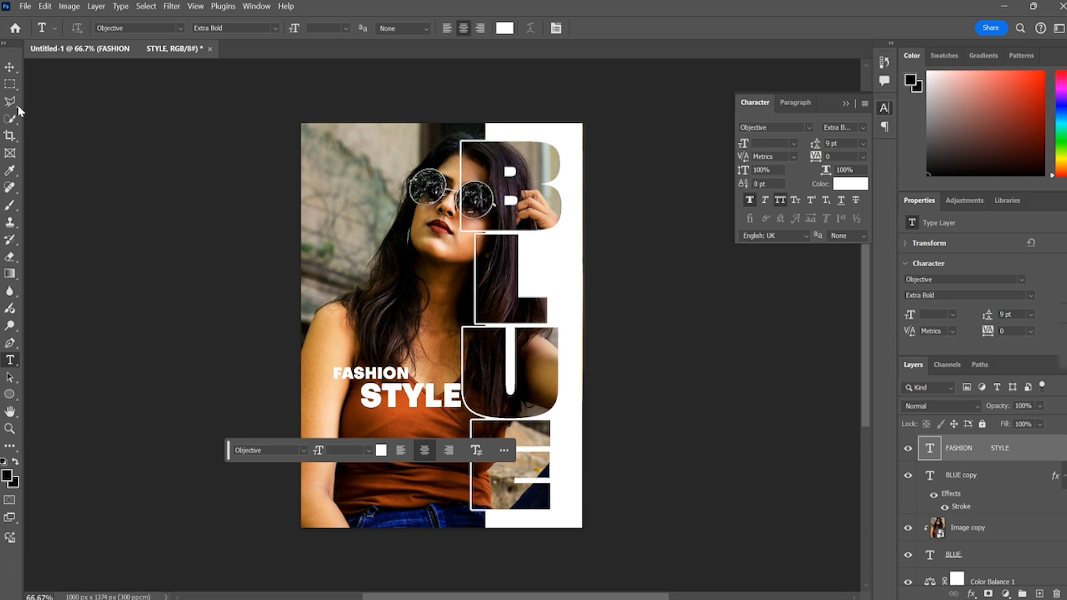
Rotate the FASHION STYLE caption 90° counterclockwise and place it vertically in the photo's upper-left corner.
{"action": "left_click", "coordinate": [10, 68]}
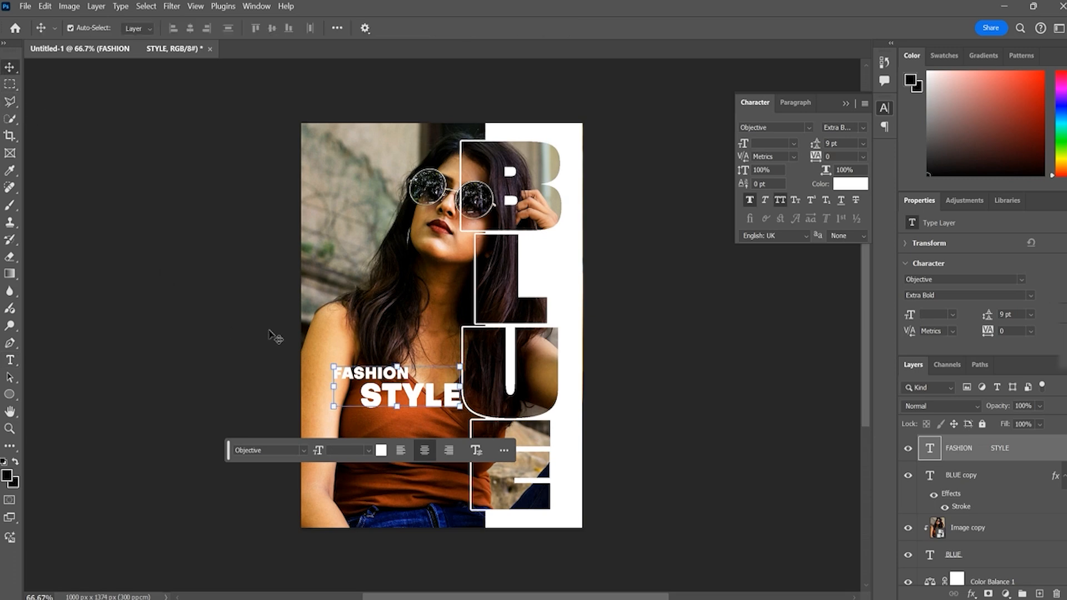
{"action": "left_click", "coordinate": [459, 360]}
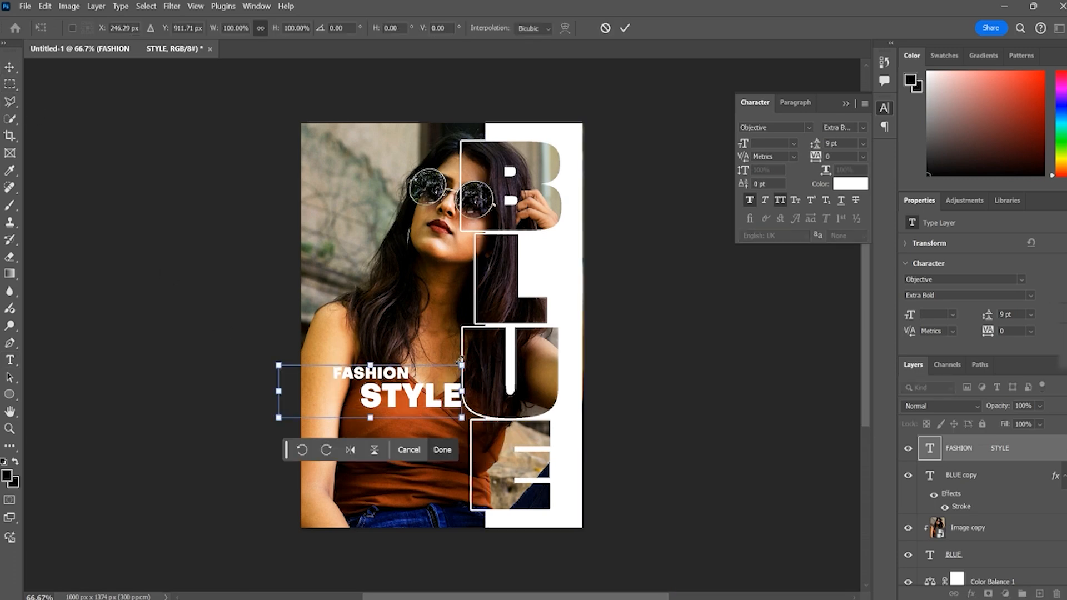
{"action": "left_click", "coordinate": [301, 450]}
{"action": "left_click_drag", "start_coordinate": [373, 420], "coordinate": [341, 309]}
{"action": "left_click_drag", "start_coordinate": [342, 258], "coordinate": [342, 204]}
{"action": "key", "text": "Return"}
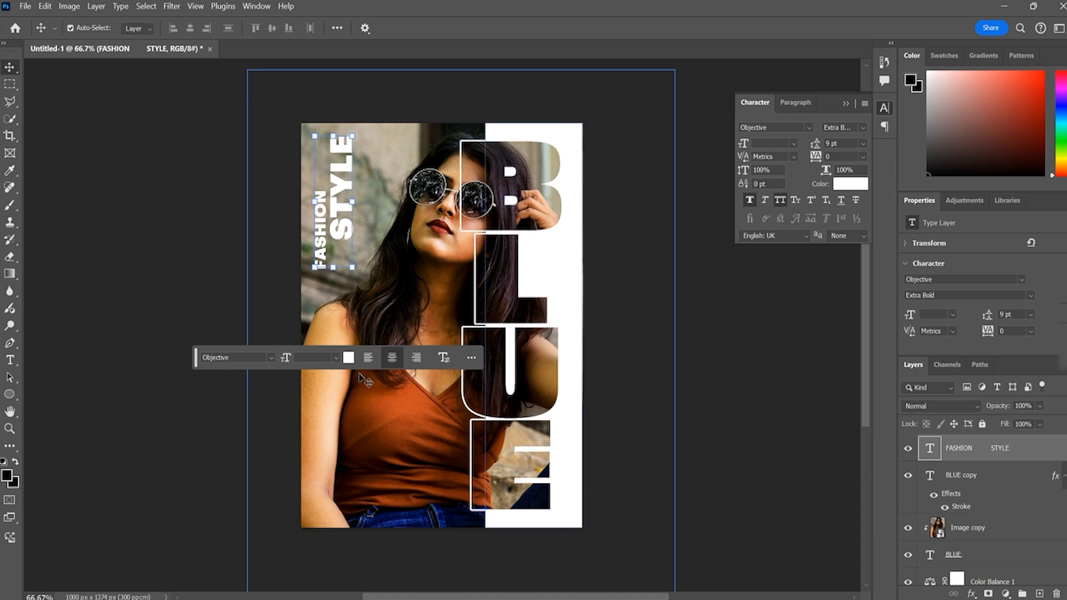
{"action": "left_click", "coordinate": [169, 411]}
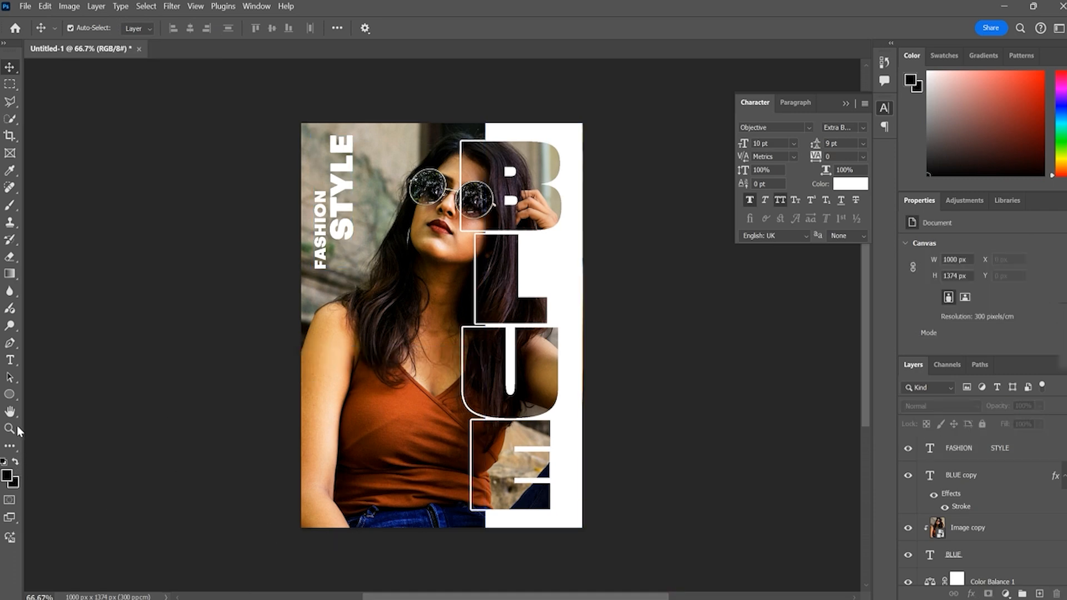
Add a new text line reading YOUR'S on the lower part of the photo.
{"action": "left_click_drag", "start_coordinate": [10, 360], "coordinate": [86, 360]}
{"action": "left_click", "coordinate": [368, 453]}
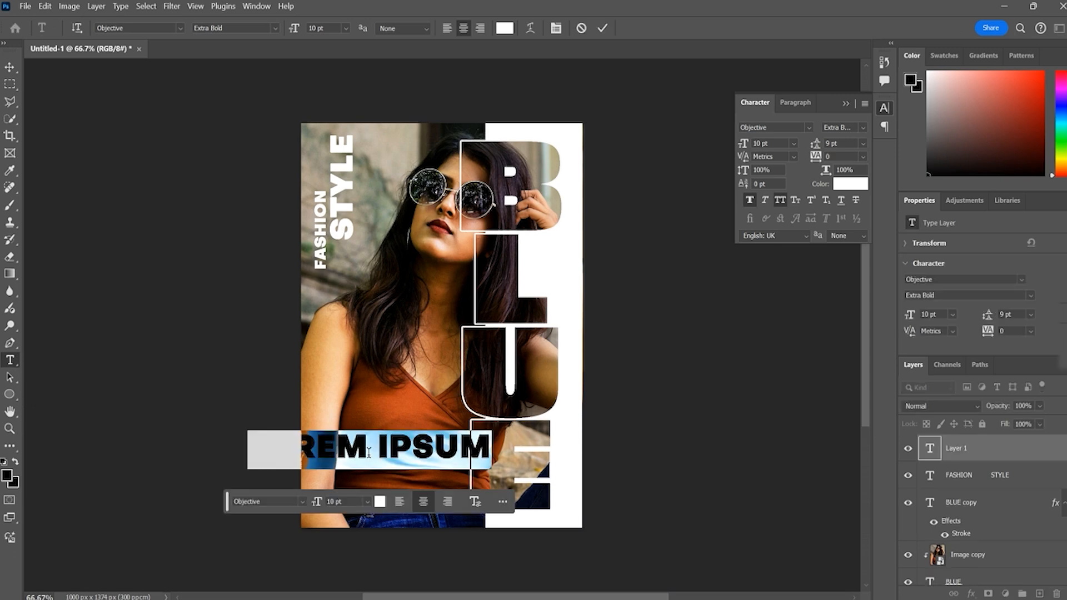
{"action": "type", "text": "YO"}
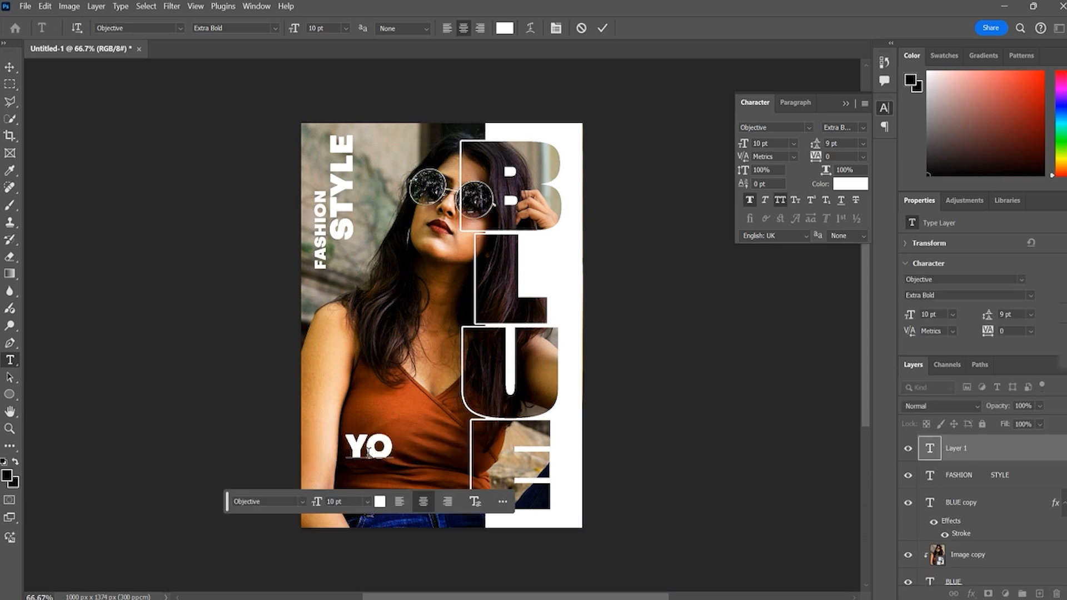
{"action": "type", "text": "UR'S"}
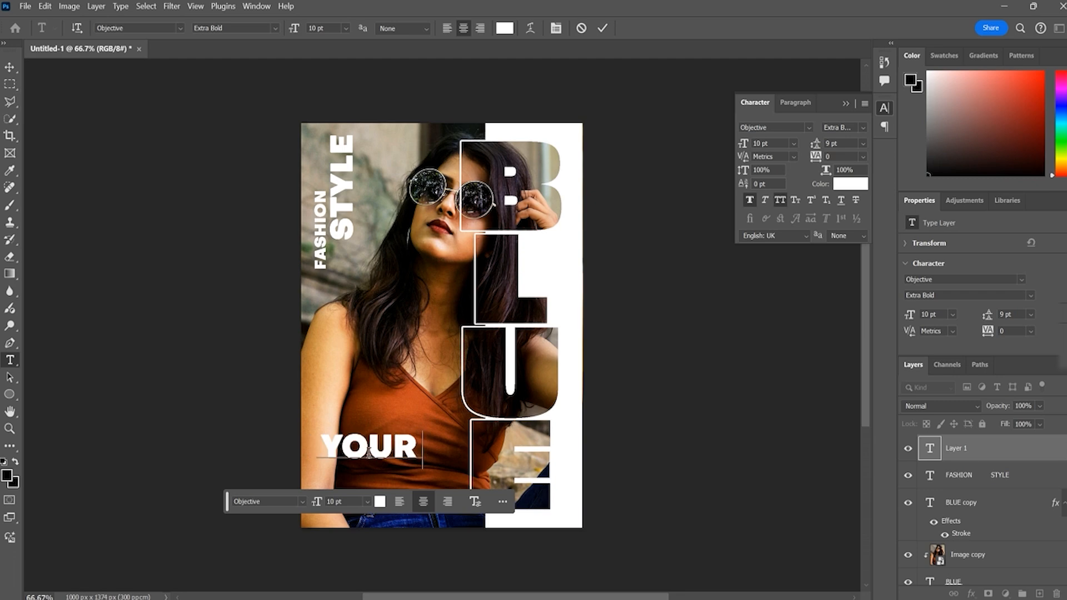
Change the font of the YOUR'S text to Authentic Signature.
{"action": "key", "text": "ctrl+a"}
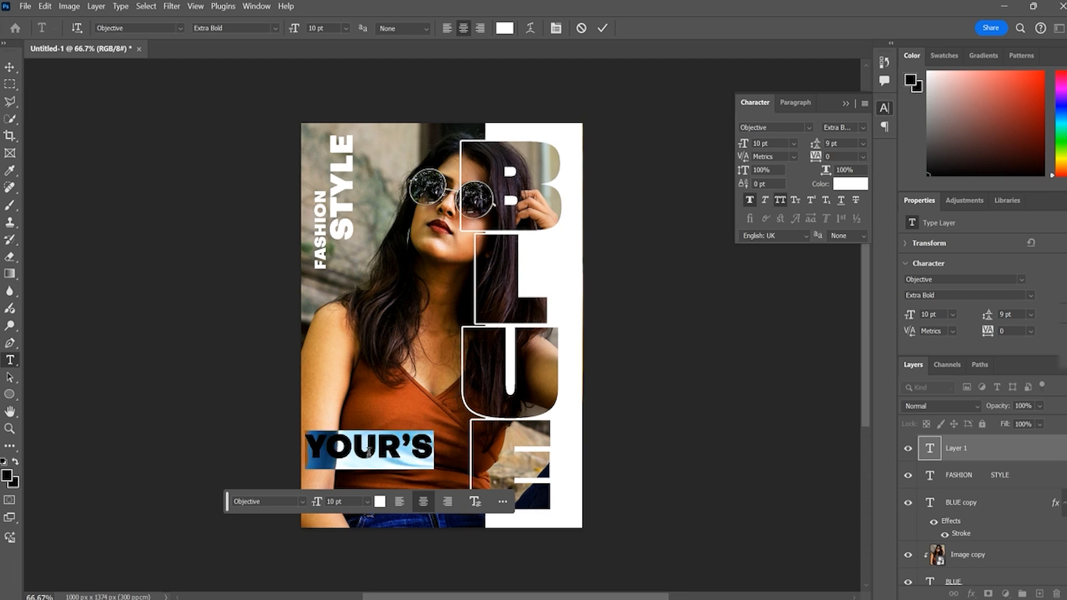
{"action": "left_click", "coordinate": [154, 27]}
{"action": "type", "text": "sign"}
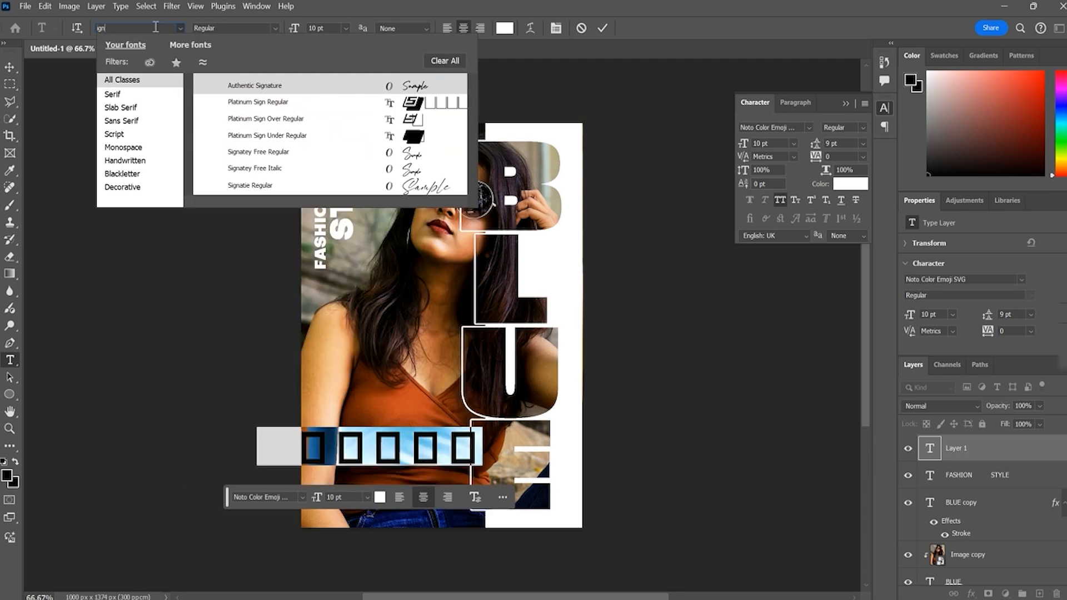
{"action": "left_click", "coordinate": [249, 87]}
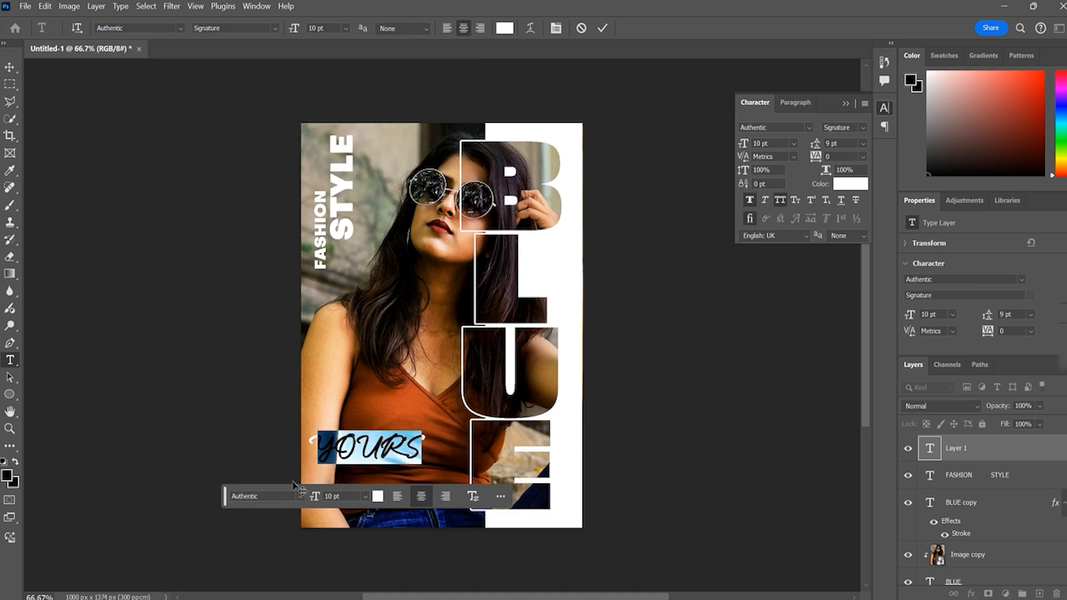
Turn off All Caps for the whole YOUR'S text.
{"action": "left_click", "coordinate": [335, 435]}
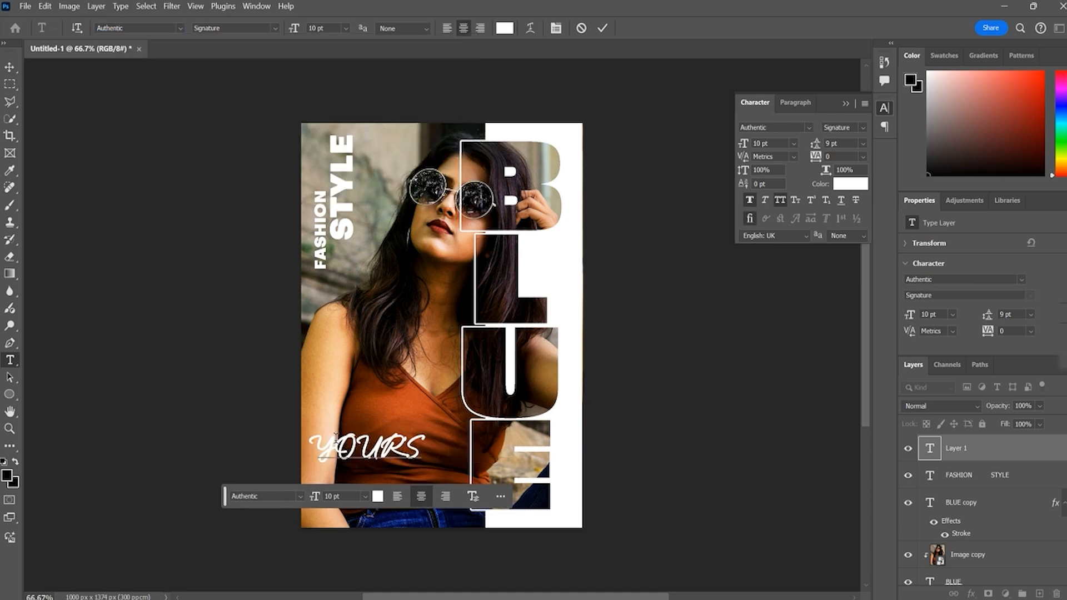
{"action": "left_click_drag", "start_coordinate": [337, 437], "coordinate": [438, 440]}
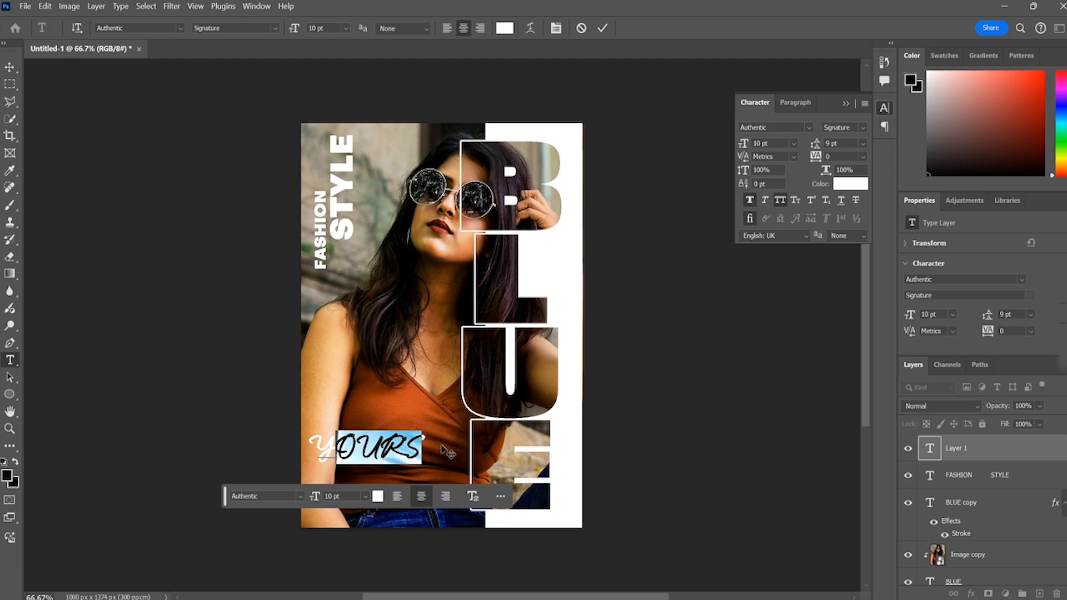
{"action": "left_click", "coordinate": [321, 445], "text": "shift"}
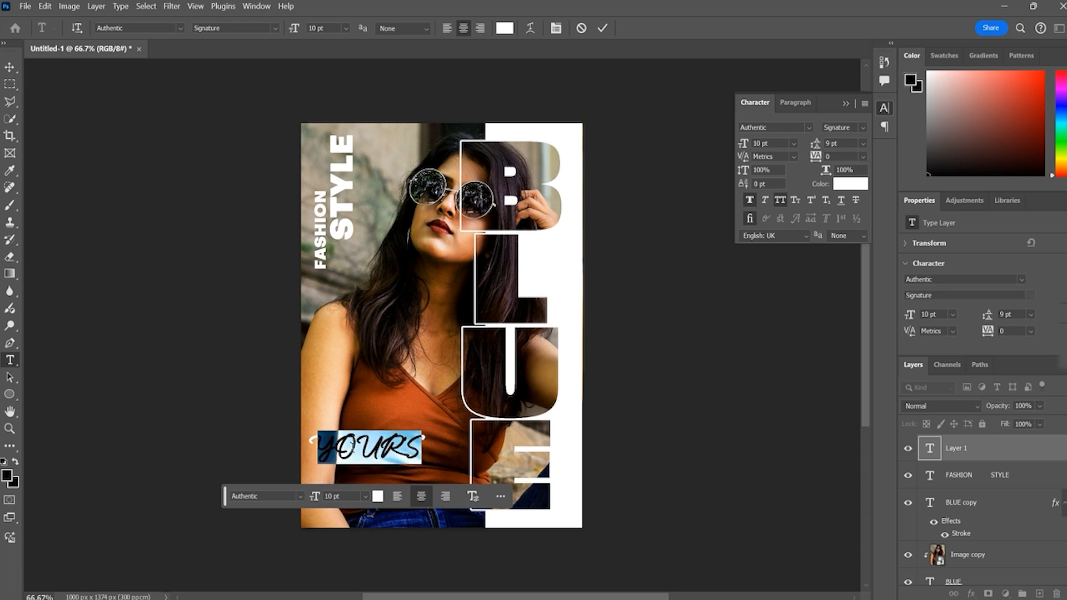
{"action": "left_click", "coordinate": [783, 203]}
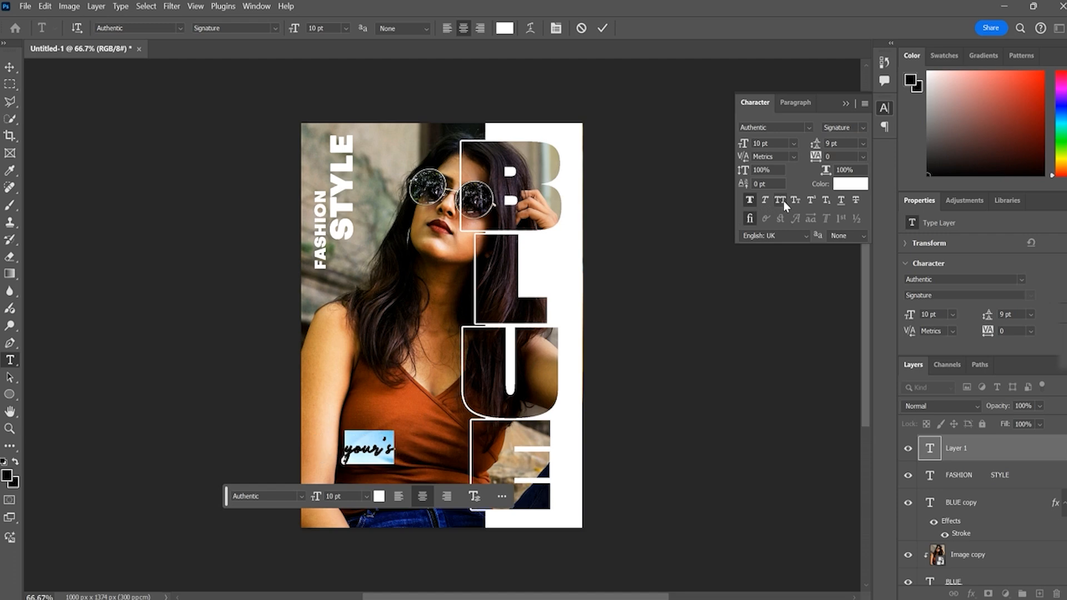
Capitalize the first letter to read Your's, set it to 8 pt, and move it beside the letter E.
{"action": "left_click", "coordinate": [350, 446]}
{"action": "key", "text": "BackSpace"}
{"action": "type", "text": "Y"}
{"action": "left_click_drag", "start_coordinate": [351, 483], "coordinate": [420, 483]}
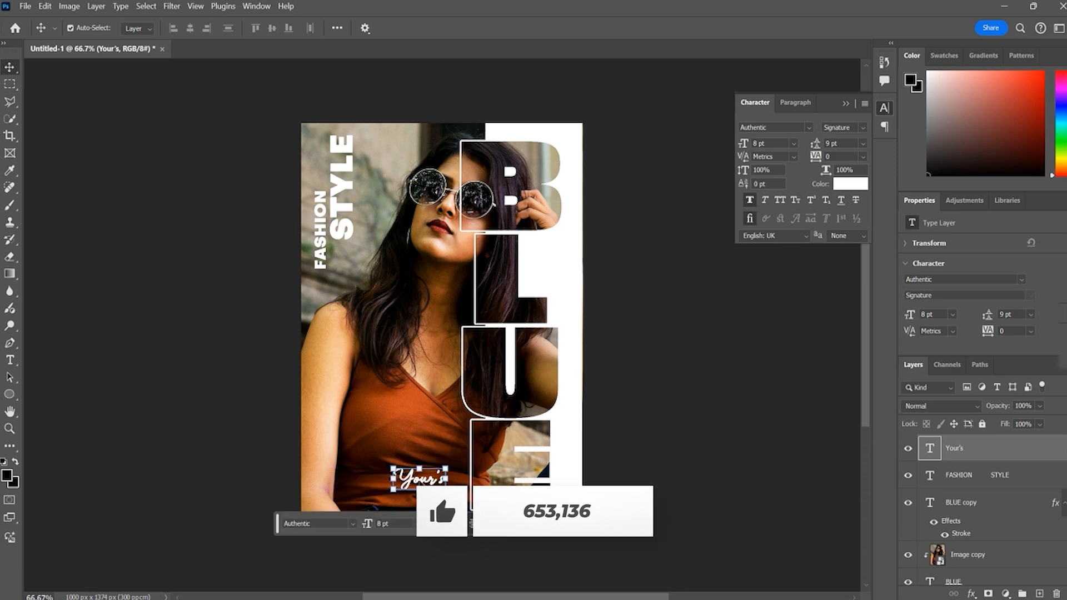
{"action": "left_click", "coordinate": [11, 363]}
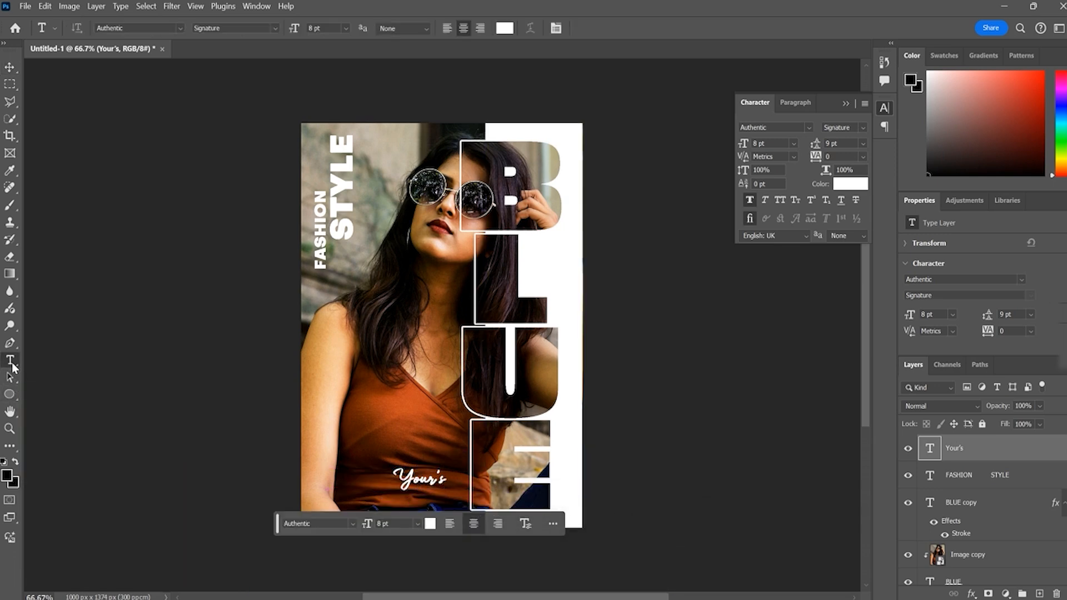
{"action": "left_click", "coordinate": [329, 368]}
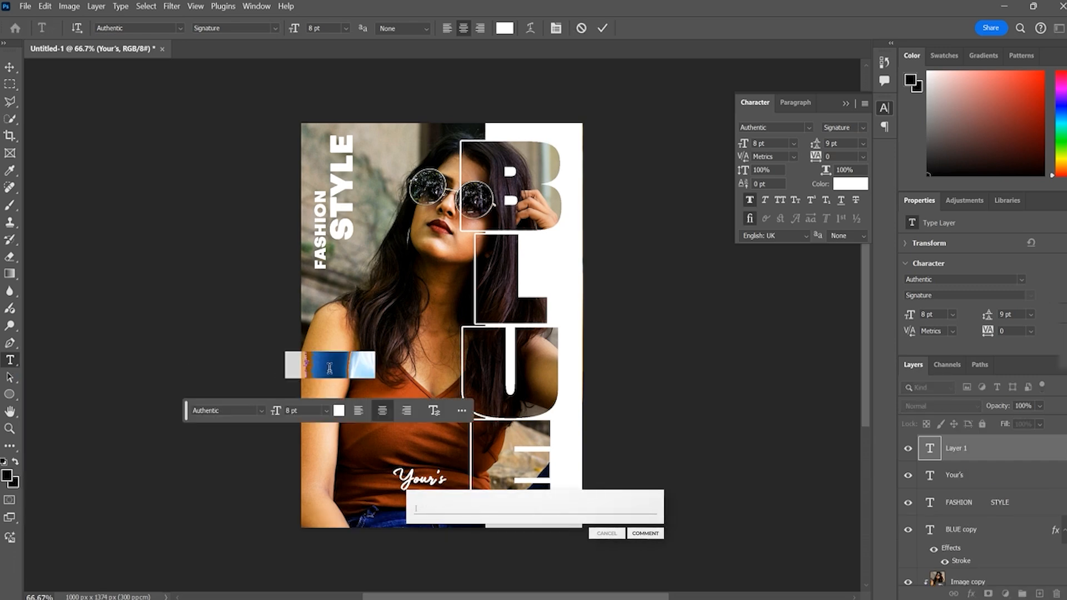
{"action": "type", "text": "@te"}
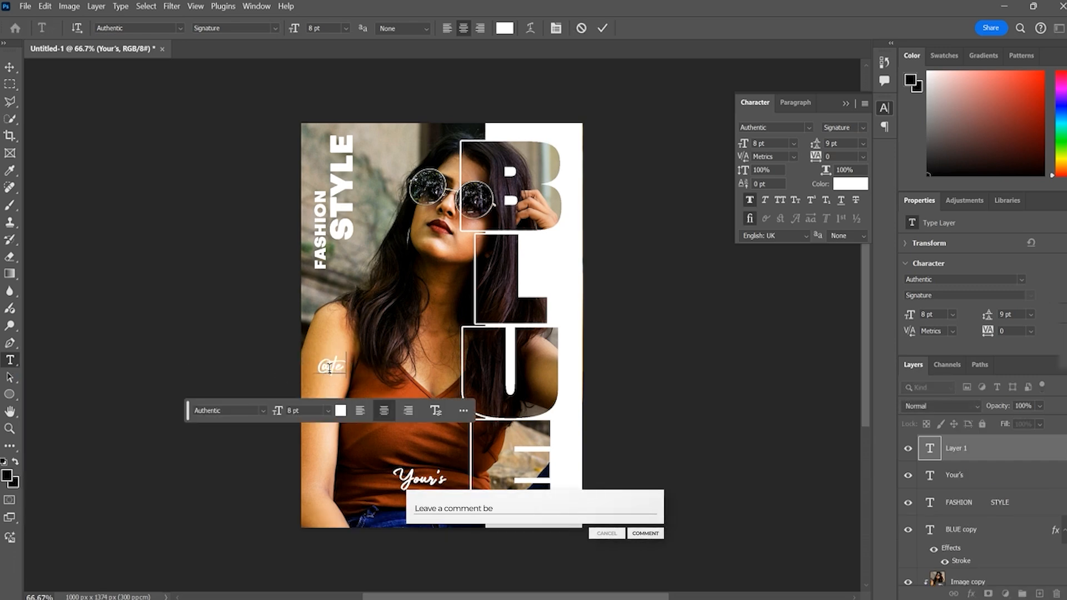
{"action": "type", "text": "chorld"}
{"action": "key", "text": "BackSpace"}
{"action": "key", "text": "BackSpace"}
{"action": "type", "text": "ld"}
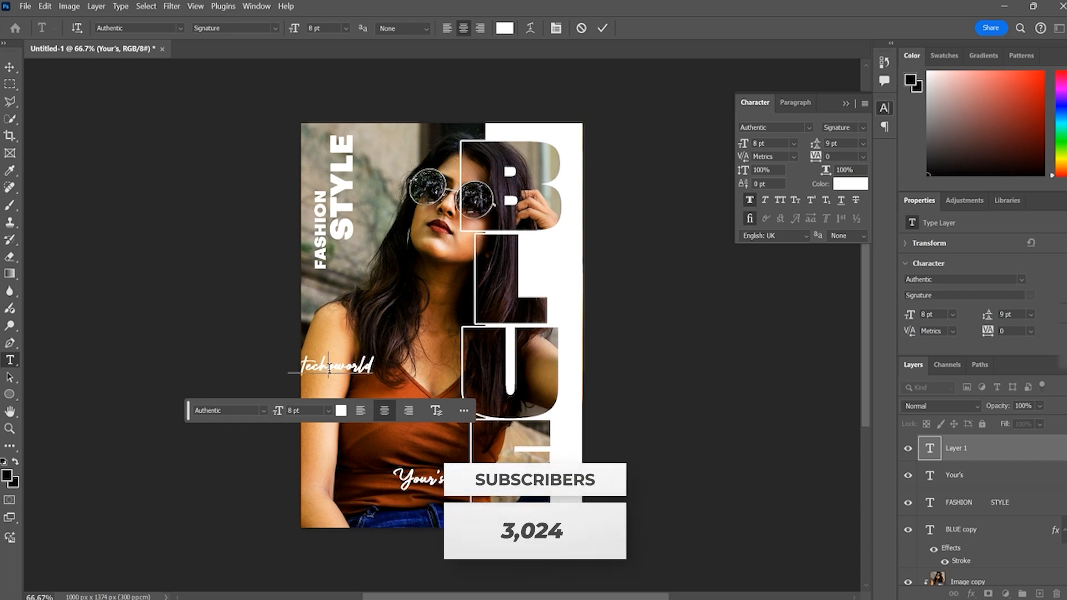
{"action": "key", "text": "ctrl+a"}
{"action": "left_click", "coordinate": [371, 368]}
{"action": "type", "text": ".com"}
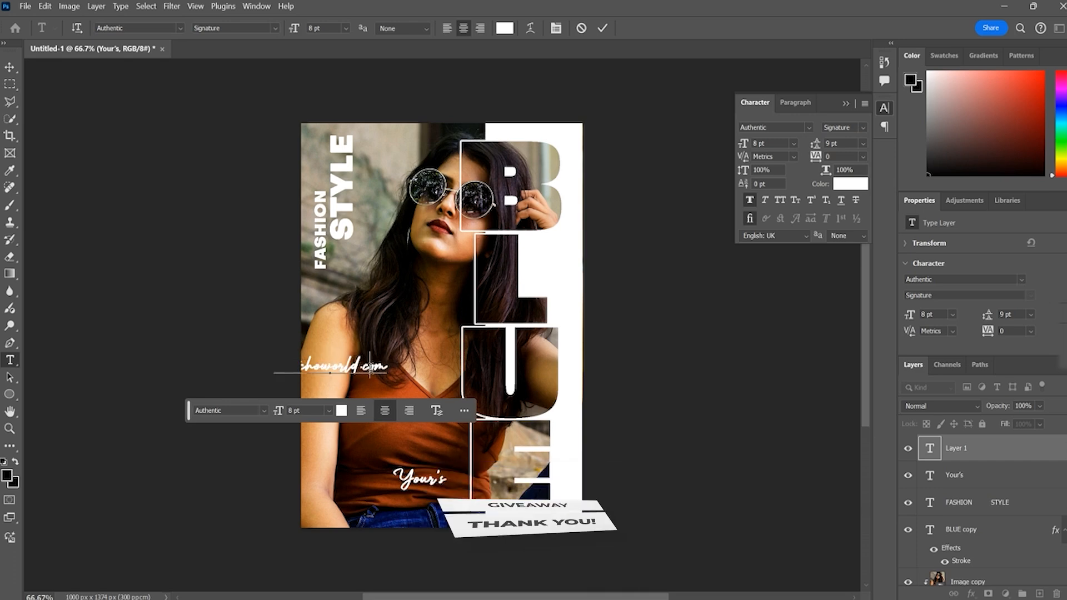
{"action": "key", "text": "ctrl+a"}
{"action": "left_click", "coordinate": [786, 127]}
{"action": "type", "text": "Objective"}
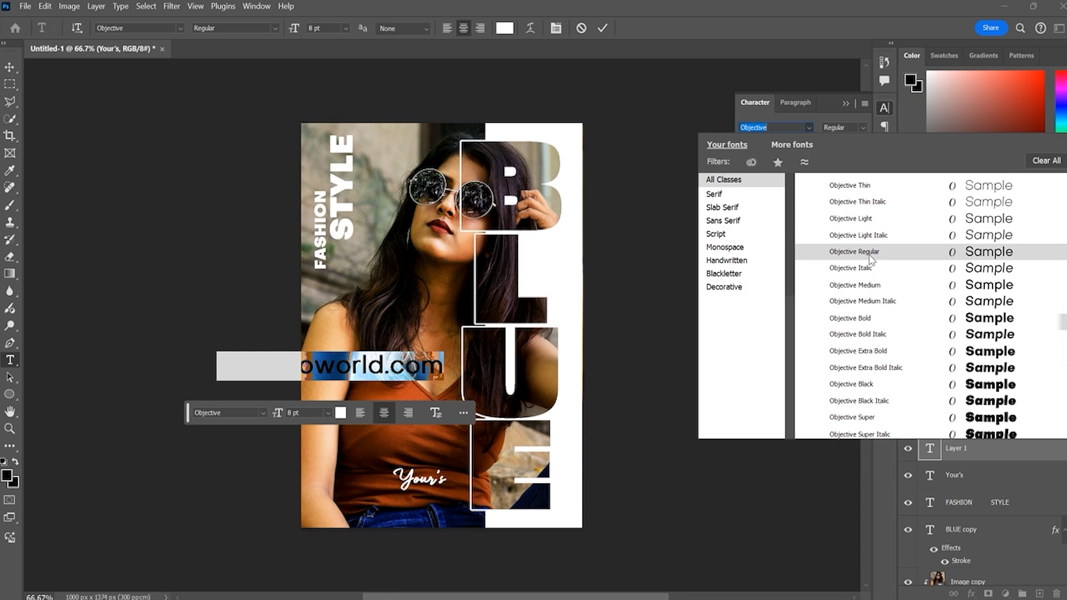
{"action": "left_click", "coordinate": [870, 253]}
{"action": "left_click", "coordinate": [737, 147]}
{"action": "key", "text": "Return"}
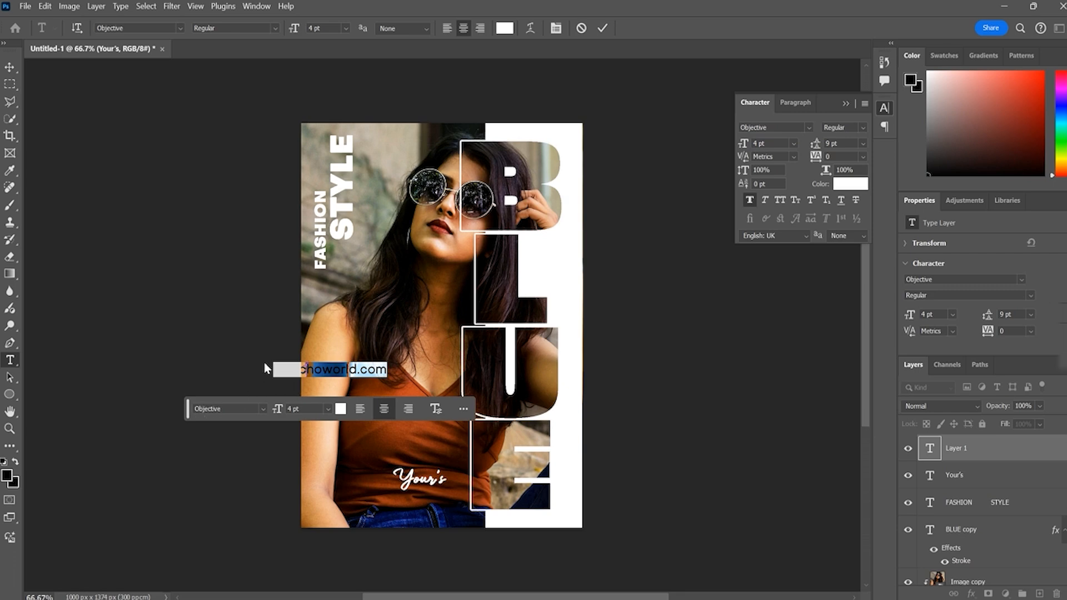
{"action": "left_click", "coordinate": [13, 68]}
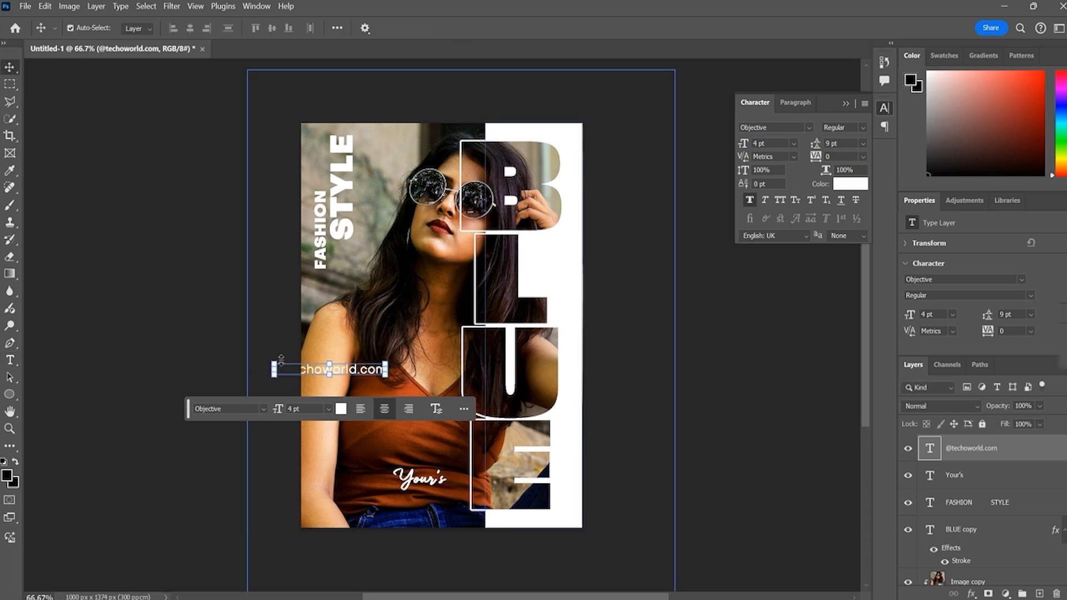
{"action": "left_click_drag", "start_coordinate": [306, 375], "coordinate": [389, 504]}
{"action": "double_click", "coordinate": [405, 499]}
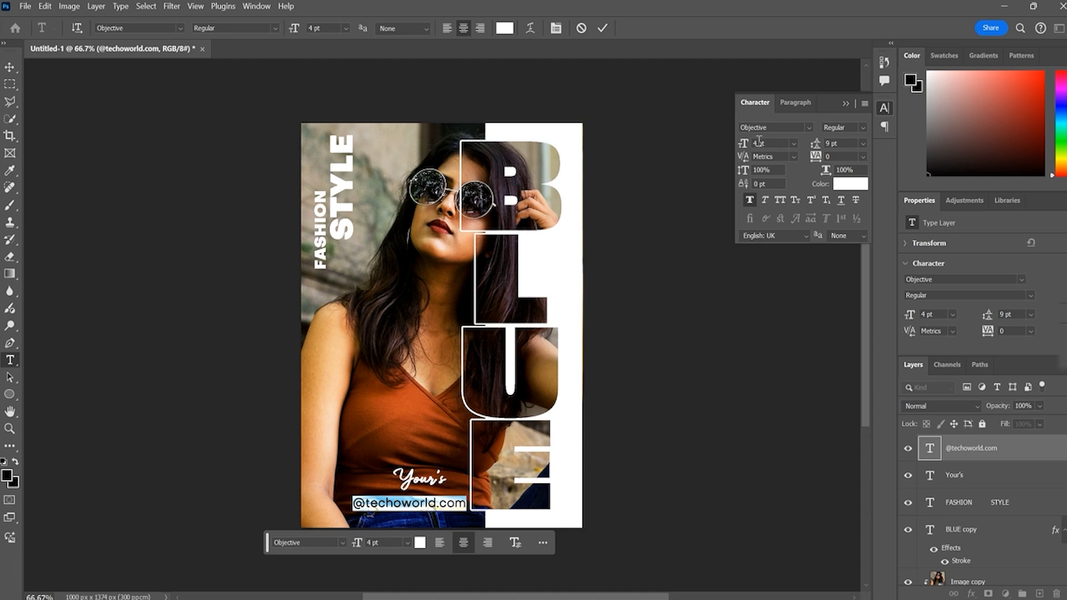
{"action": "key", "text": "Return"}
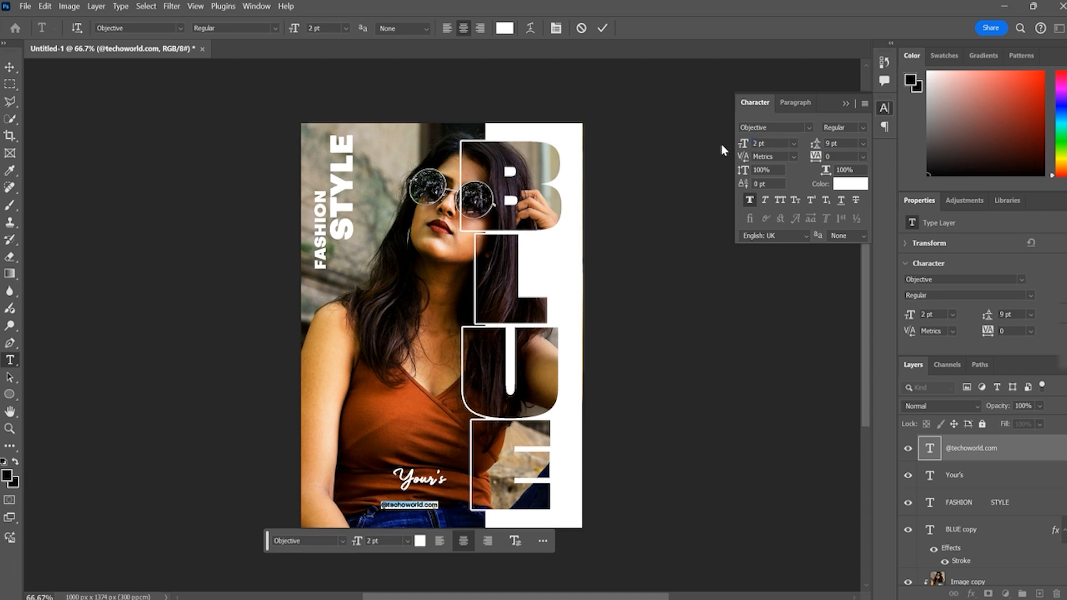
{"action": "key", "text": "Up"}
{"action": "left_click", "coordinate": [696, 451]}
{"action": "left_click", "coordinate": [434, 490]}
{"action": "left_click_drag", "start_coordinate": [431, 482], "coordinate": [428, 485]}
{"action": "scroll", "coordinate": [422, 503], "scroll_direction": "up", "scroll_amount": 1}
{"action": "scroll", "coordinate": [416, 516], "scroll_direction": "down", "scroll_amount": 1}
{"action": "scroll", "coordinate": [416, 469], "scroll_direction": "up", "scroll_amount": 4}
{"action": "left_click_drag", "start_coordinate": [415, 422], "coordinate": [447, 346]}
{"action": "left_click_drag", "start_coordinate": [308, 465], "coordinate": [319, 506]}
{"action": "mouse_move", "coordinate": [446, 444]}
{"action": "left_mouse_down"}
{"action": "mouse_move", "coordinate": [457, 444]}
{"action": "mouse_move", "coordinate": [447, 445]}
{"action": "left_mouse_up"}
{"action": "key", "text": "Up"}
{"action": "key", "text": "Up"}
{"action": "key", "text": "Up"}
{"action": "key", "text": "Up"}
{"action": "key", "text": "Up"}
{"action": "key", "text": "Up"}
{"action": "key", "text": "Up"}
{"action": "key", "text": "Up"}
{"action": "key", "text": "Up"}
{"action": "key", "text": "Up"}
{"action": "scroll", "coordinate": [478, 434], "scroll_direction": "up", "scroll_amount": 1}
{"action": "left_click", "coordinate": [523, 370]}
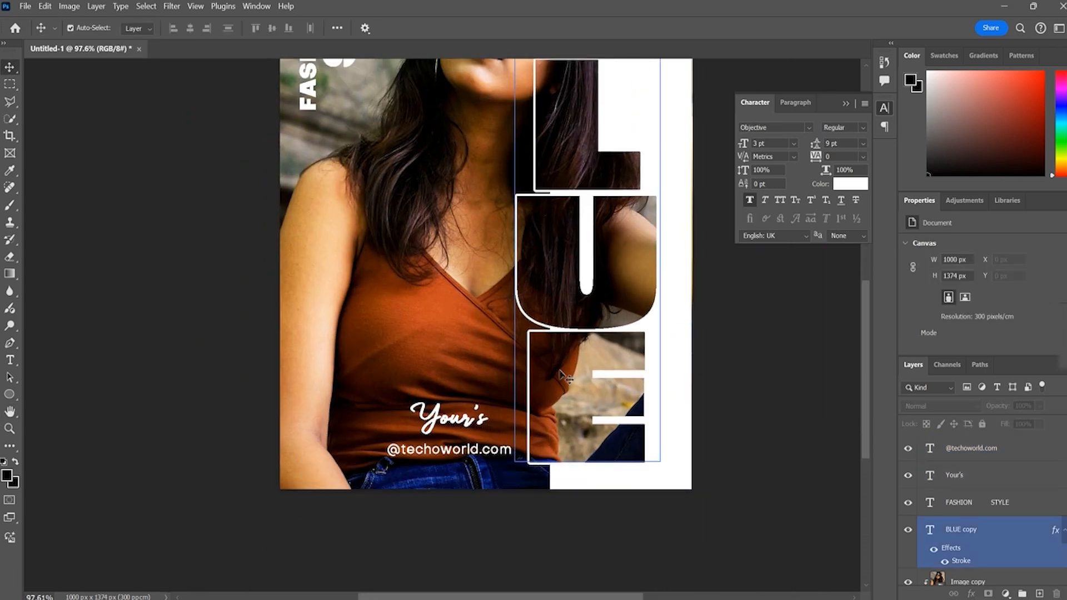
Draw a circle about 153 px in diameter on the woman's top, just above the Your's text.
{"action": "scroll", "coordinate": [537, 368], "scroll_direction": "down", "scroll_amount": 5}
{"action": "scroll", "coordinate": [562, 375], "scroll_direction": "up", "scroll_amount": 3}
{"action": "scroll", "coordinate": [561, 376], "scroll_direction": "up", "scroll_amount": 3}
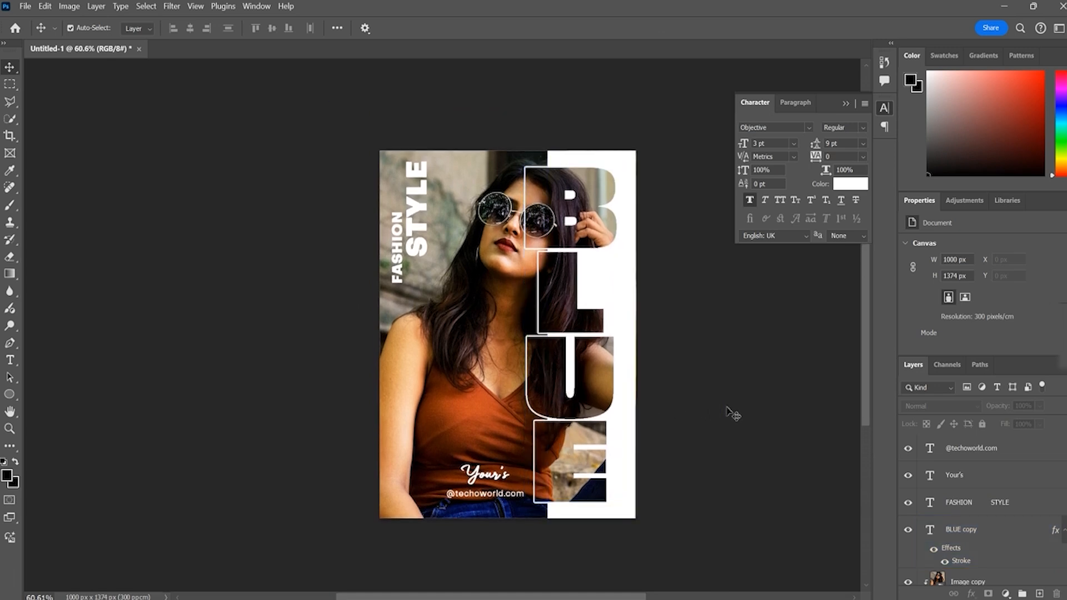
{"action": "left_click", "coordinate": [17, 398]}
{"action": "left_click", "coordinate": [64, 410]}
{"action": "left_click_drag", "start_coordinate": [427, 418], "coordinate": [466, 461]}
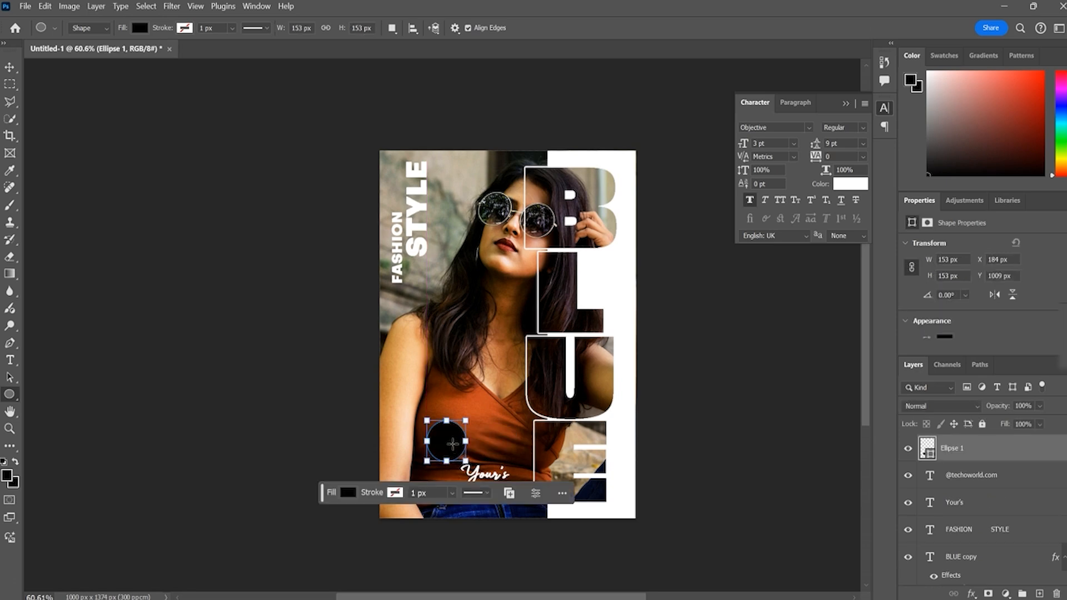
Fill the circle with white and leave its stroke set to none, without creating another ellipse.
{"action": "left_click", "coordinate": [140, 28]}
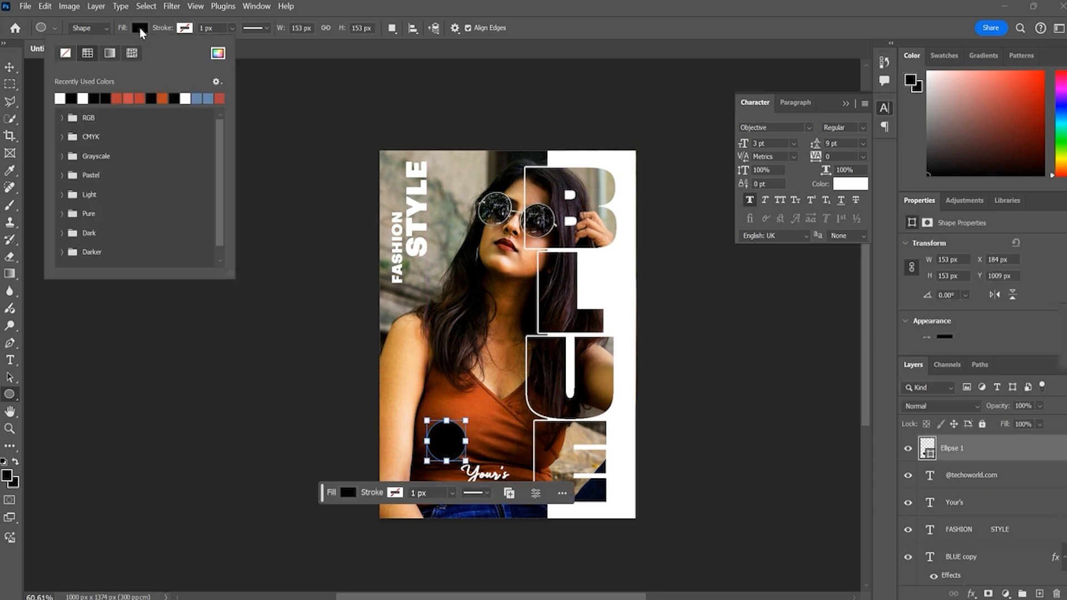
{"action": "left_click", "coordinate": [60, 98]}
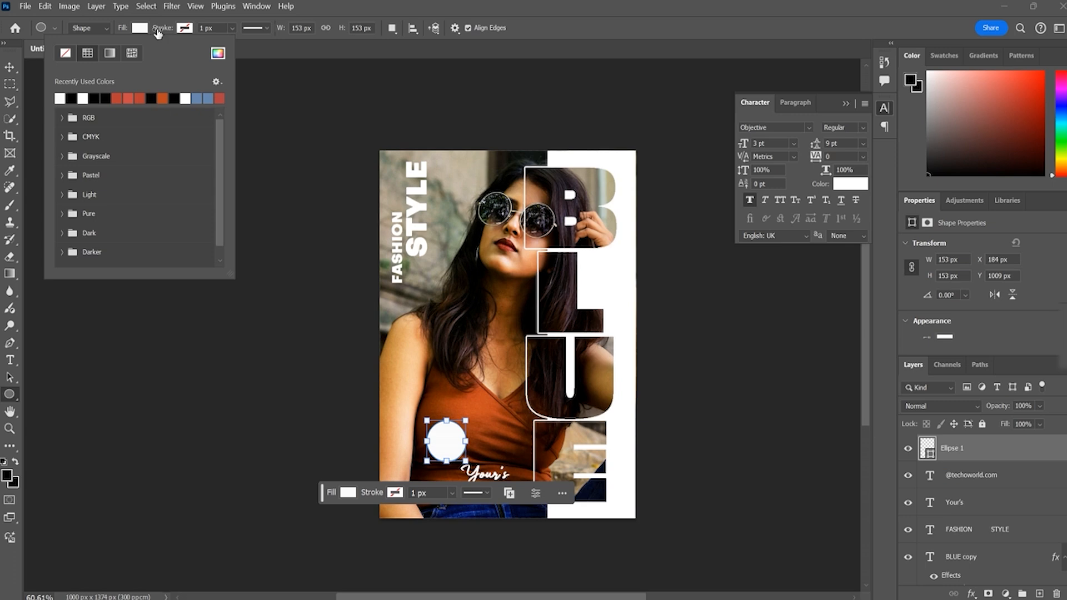
{"action": "left_click", "coordinate": [159, 33]}
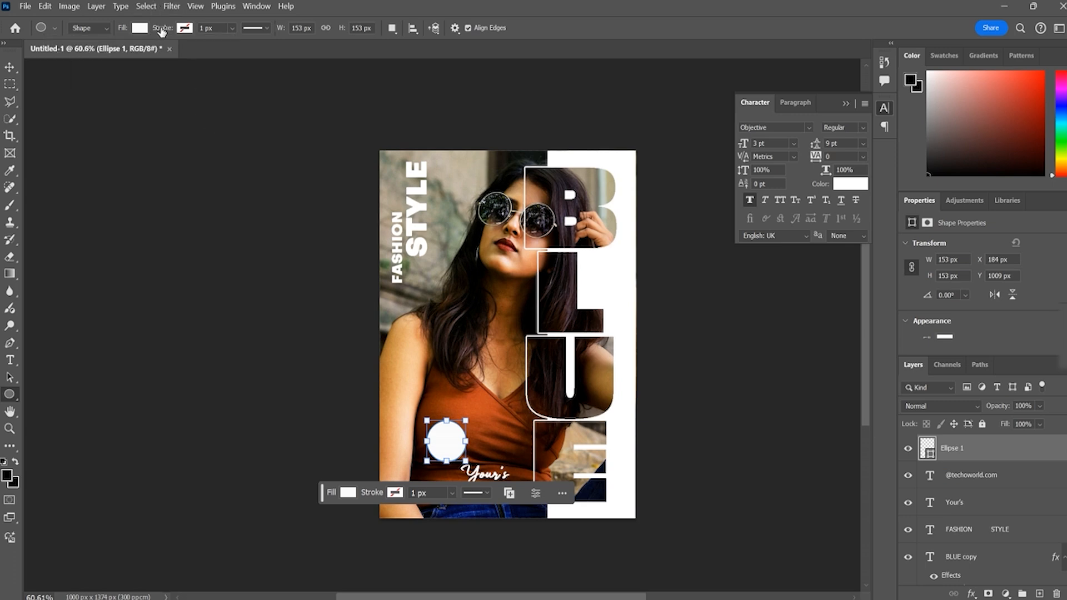
{"action": "left_click", "coordinate": [185, 28]}
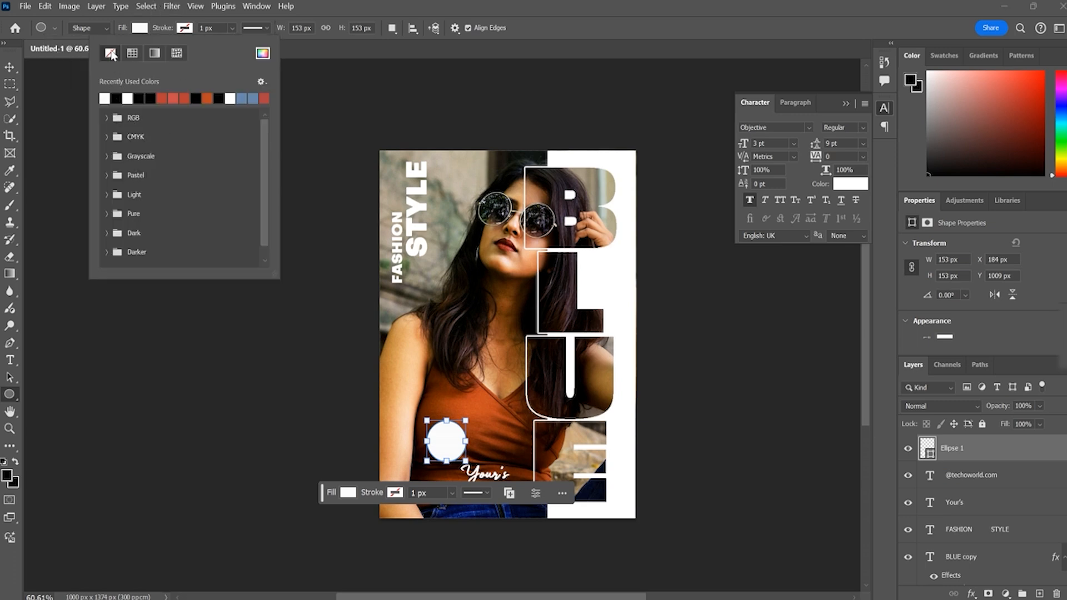
{"action": "left_click", "coordinate": [360, 328]}
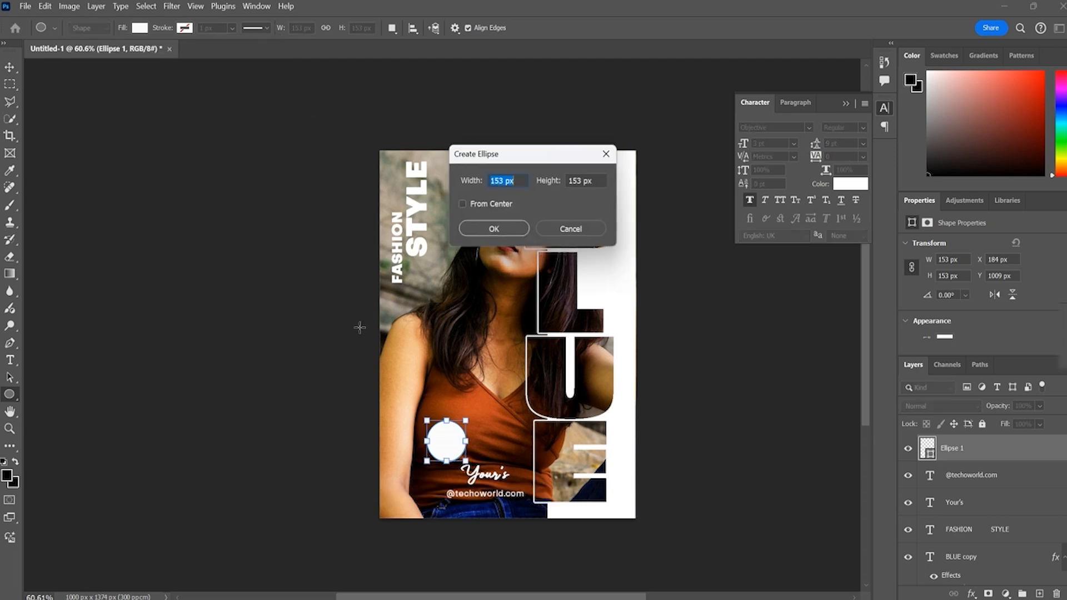
{"action": "left_click", "coordinate": [558, 228]}
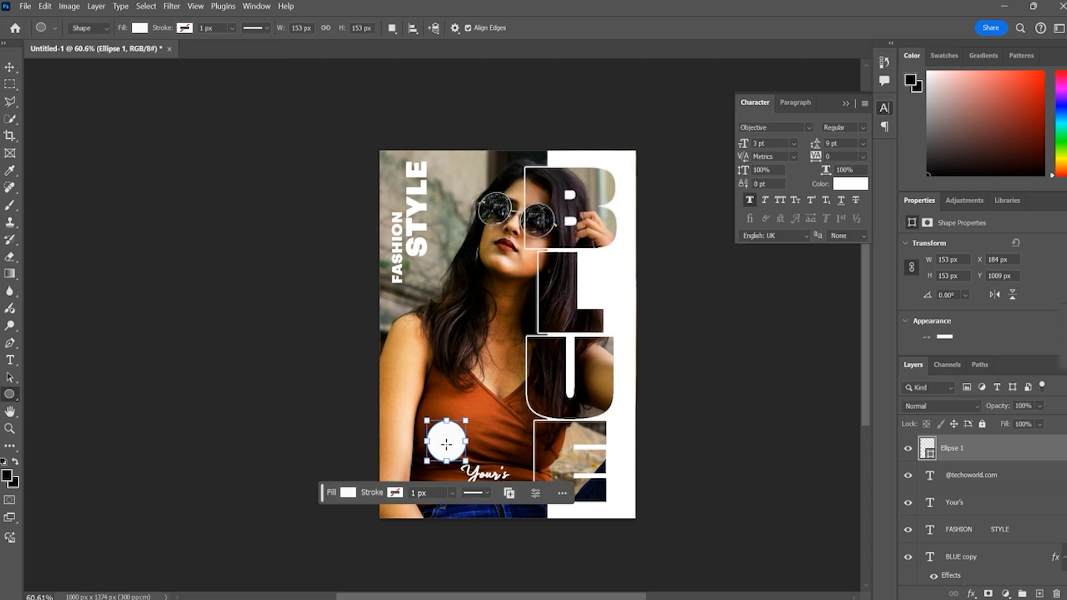
Duplicate the white circle above the original and scale the copy down to about 64 px.
{"action": "left_click", "coordinate": [9, 67]}
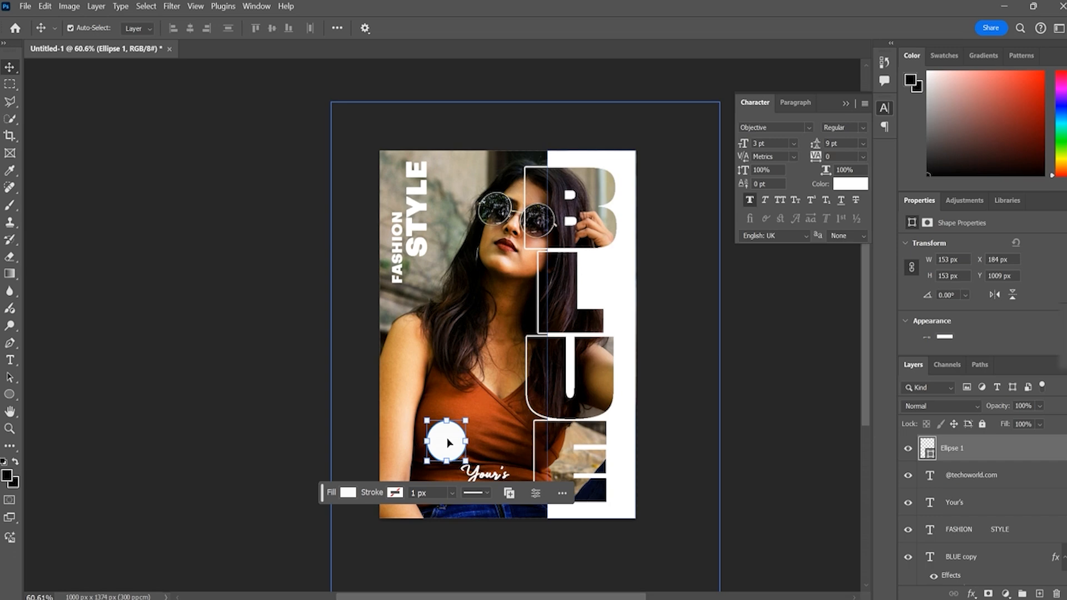
{"action": "left_click_drag", "start_coordinate": [445, 438], "coordinate": [435, 383]}
{"action": "key", "text": "ctrl+t"}
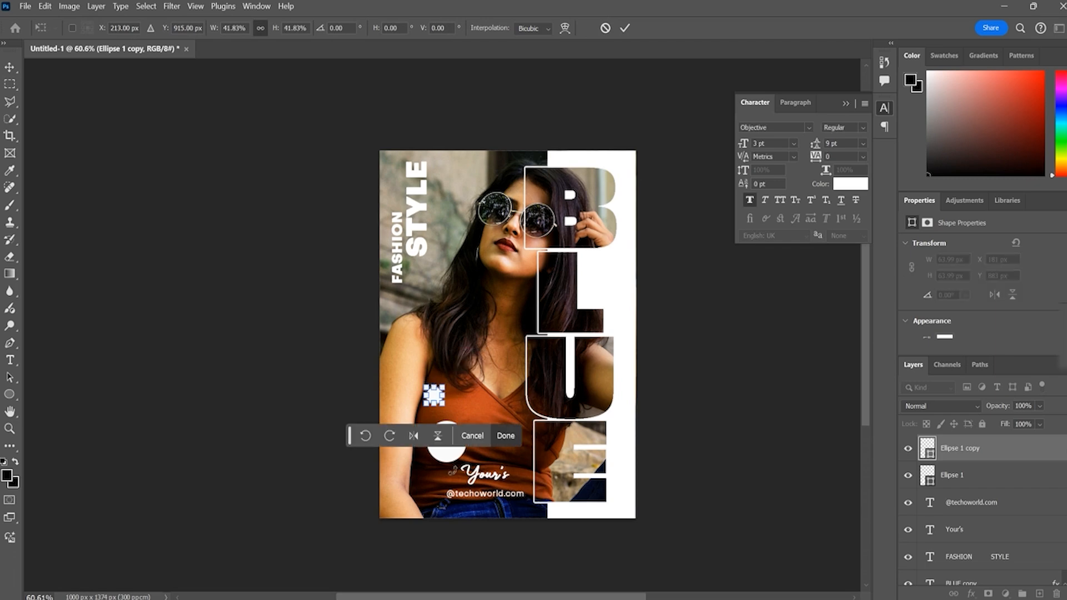
{"action": "left_click", "coordinate": [506, 436]}
Move the large circle to the photo's left edge over the arm, and the small circle beside the upper-left corner of the letter U.
{"action": "left_click", "coordinate": [445, 449]}
{"action": "left_click_drag", "start_coordinate": [446, 449], "coordinate": [519, 360]}
{"action": "left_click", "coordinate": [404, 404]}
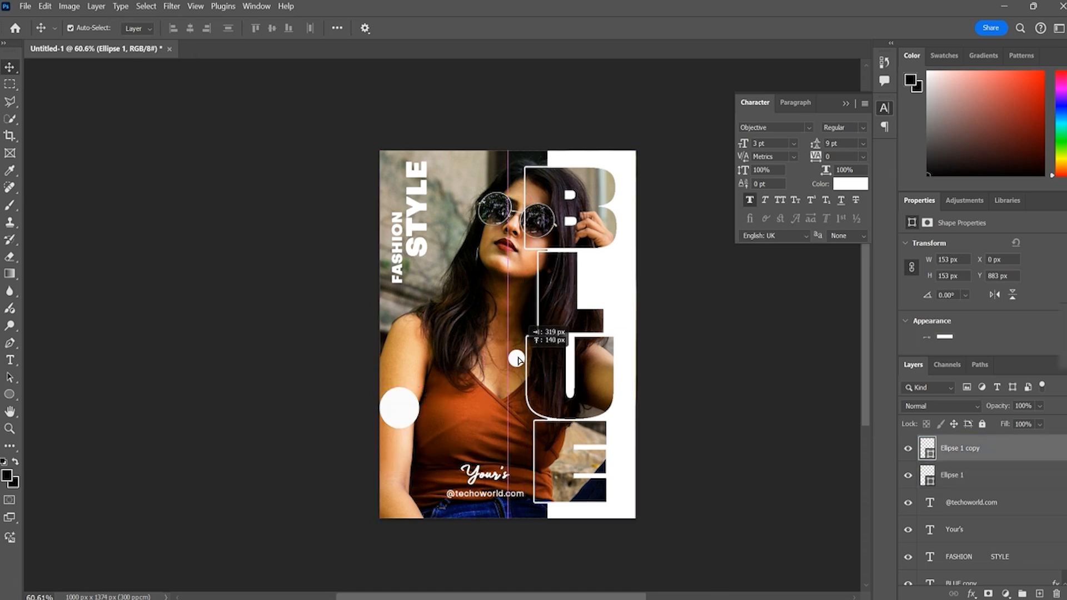
{"action": "left_click_drag", "start_coordinate": [518, 360], "coordinate": [517, 359]}
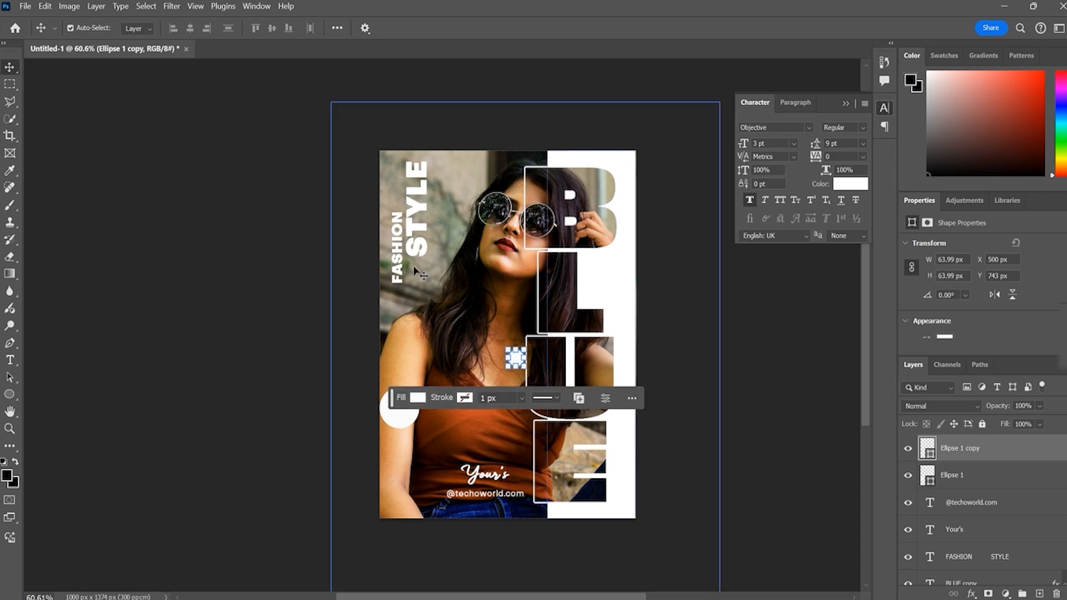
Move the FASHION STYLE caption down by about 104 px.
{"action": "left_click", "coordinate": [408, 256]}
{"action": "left_click_drag", "start_coordinate": [408, 256], "coordinate": [411, 284]}
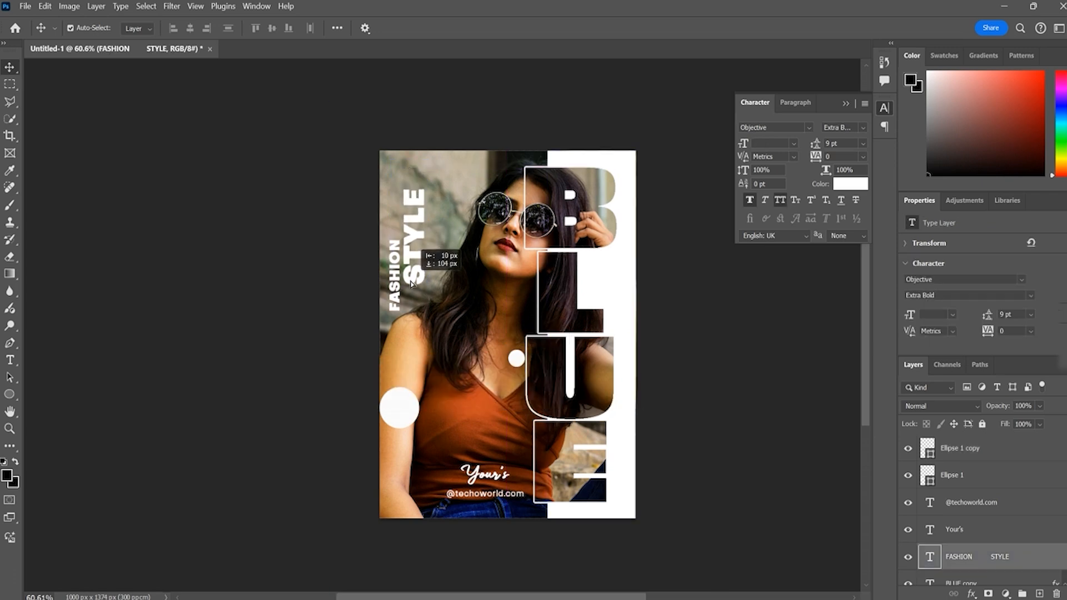
Duplicate the small circle and place the copy directly above the word STYLE.
{"action": "left_click", "coordinate": [515, 359]}
{"action": "left_click", "coordinate": [512, 359]}
{"action": "key", "text": "ctrl+j"}
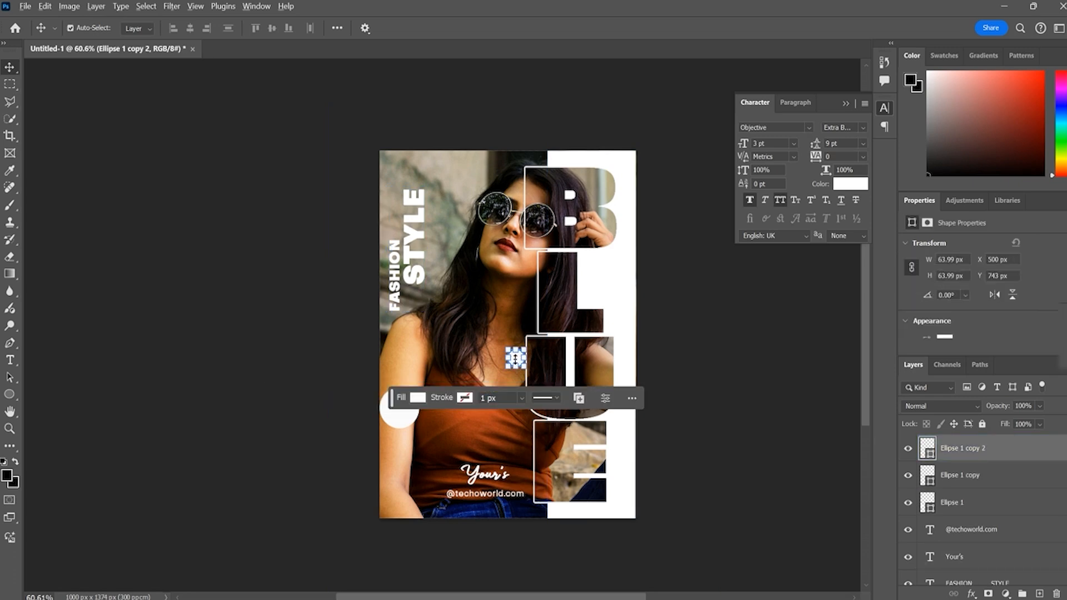
{"action": "scroll", "coordinate": [516, 359], "scroll_direction": "up", "scroll_amount": 5}
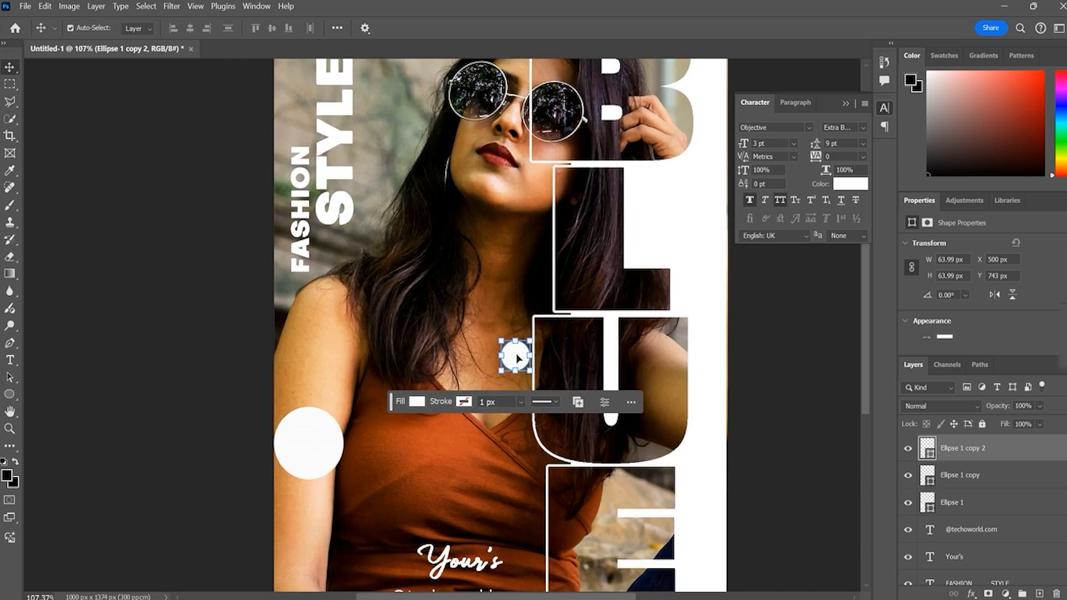
{"action": "left_click_drag", "start_coordinate": [515, 356], "coordinate": [429, 228]}
{"action": "scroll", "coordinate": [429, 239], "scroll_direction": "up", "scroll_amount": 3}
{"action": "mouse_move", "coordinate": [431, 321]}
{"action": "left_mouse_down"}
{"action": "mouse_move", "coordinate": [356, 108]}
{"action": "mouse_move", "coordinate": [367, 105]}
{"action": "mouse_move", "coordinate": [337, 111]}
{"action": "mouse_move", "coordinate": [338, 121]}
{"action": "left_mouse_up"}
{"action": "left_click", "coordinate": [397, 265]}
{"action": "scroll", "coordinate": [398, 265], "scroll_direction": "down", "scroll_amount": 5}
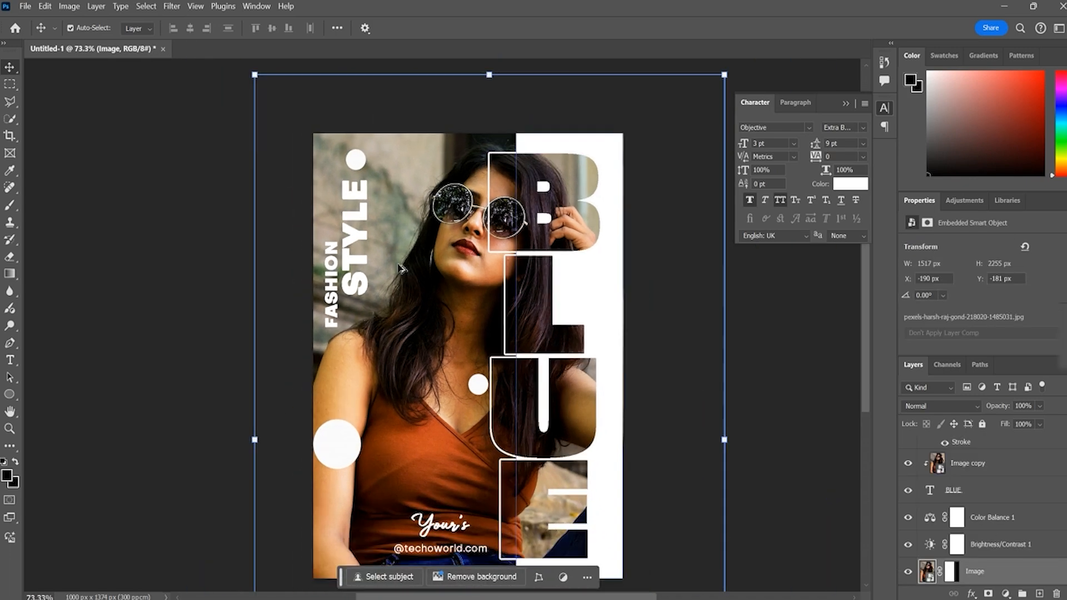
Shrink the circle above STYLE to about 48 px, move it above the word FASHION, and clear the selection.
{"action": "scroll", "coordinate": [400, 268], "scroll_direction": "down", "scroll_amount": 1}
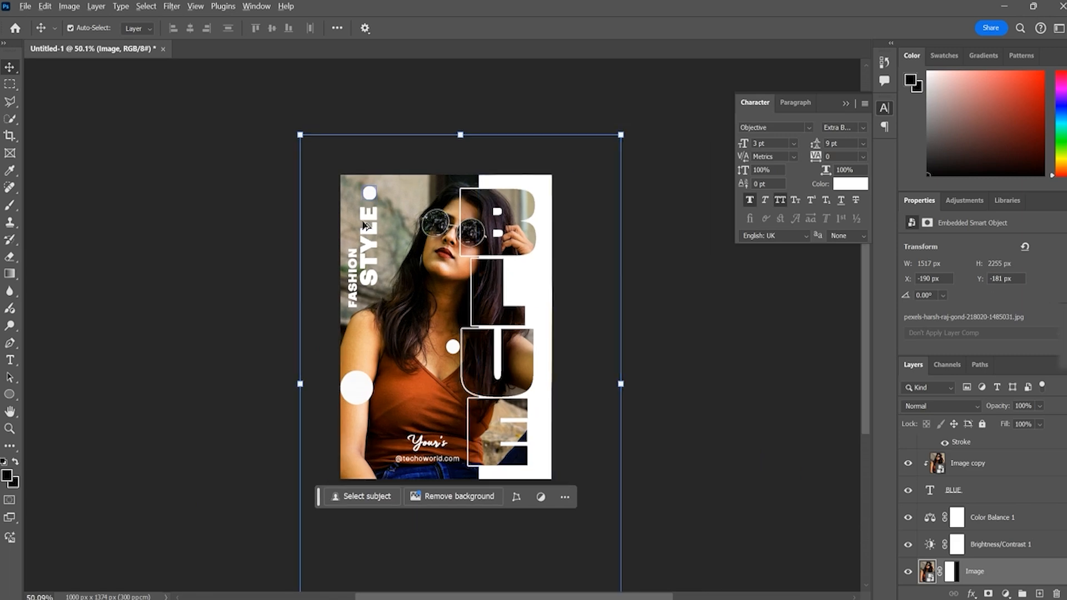
{"action": "scroll", "coordinate": [368, 225], "scroll_direction": "up", "scroll_amount": 4}
{"action": "left_click_drag", "start_coordinate": [371, 176], "coordinate": [372, 177]}
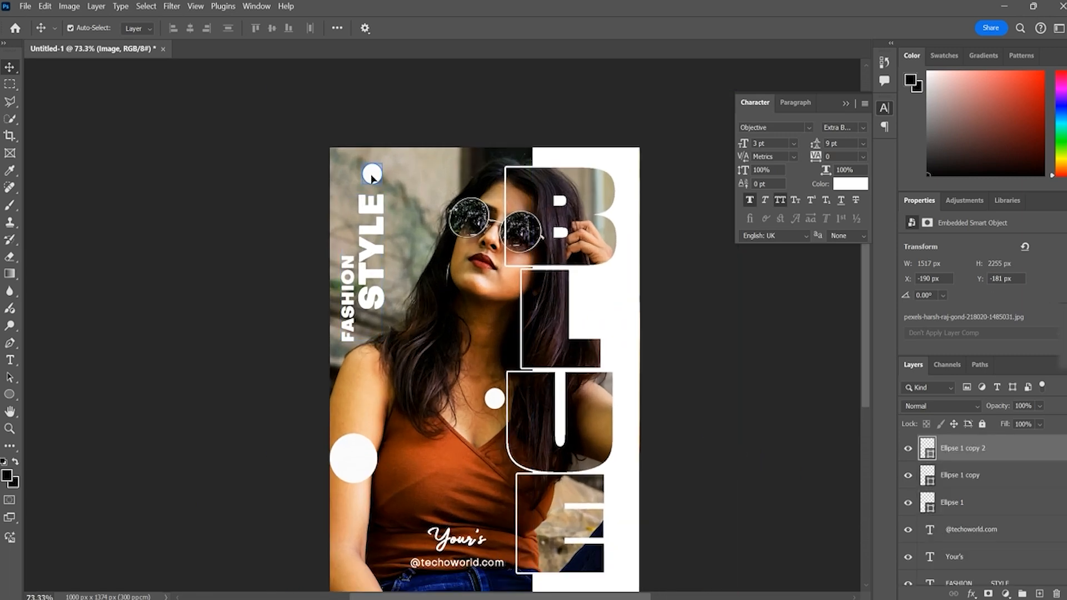
{"action": "left_click_drag", "start_coordinate": [372, 177], "coordinate": [354, 198]}
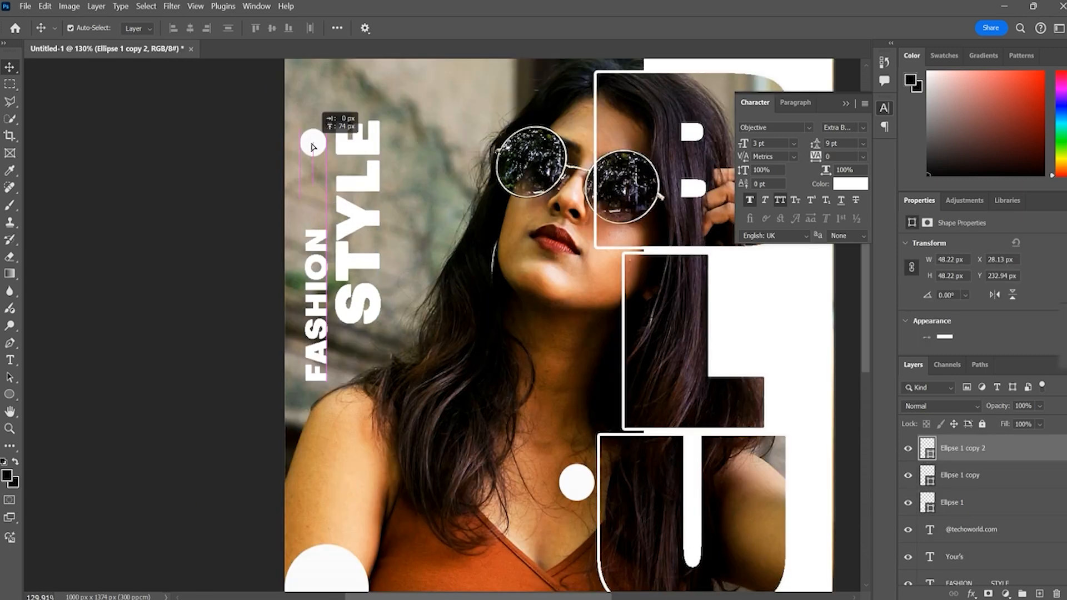
{"action": "left_click_drag", "start_coordinate": [312, 143], "coordinate": [312, 135]}
{"action": "left_click", "coordinate": [523, 347]}
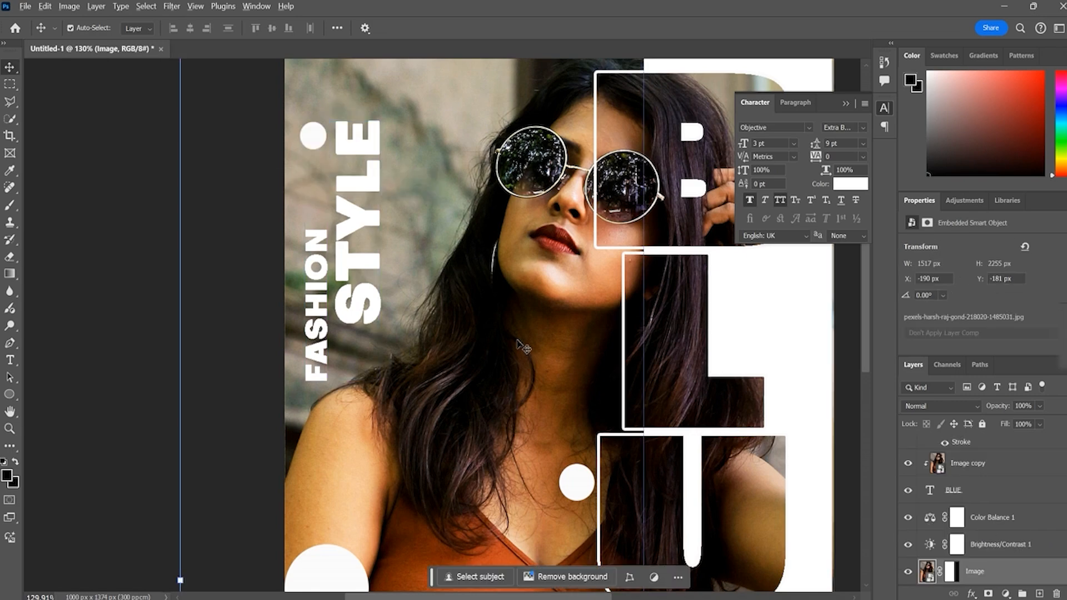
{"action": "scroll", "coordinate": [522, 347], "scroll_direction": "down", "scroll_amount": 3}
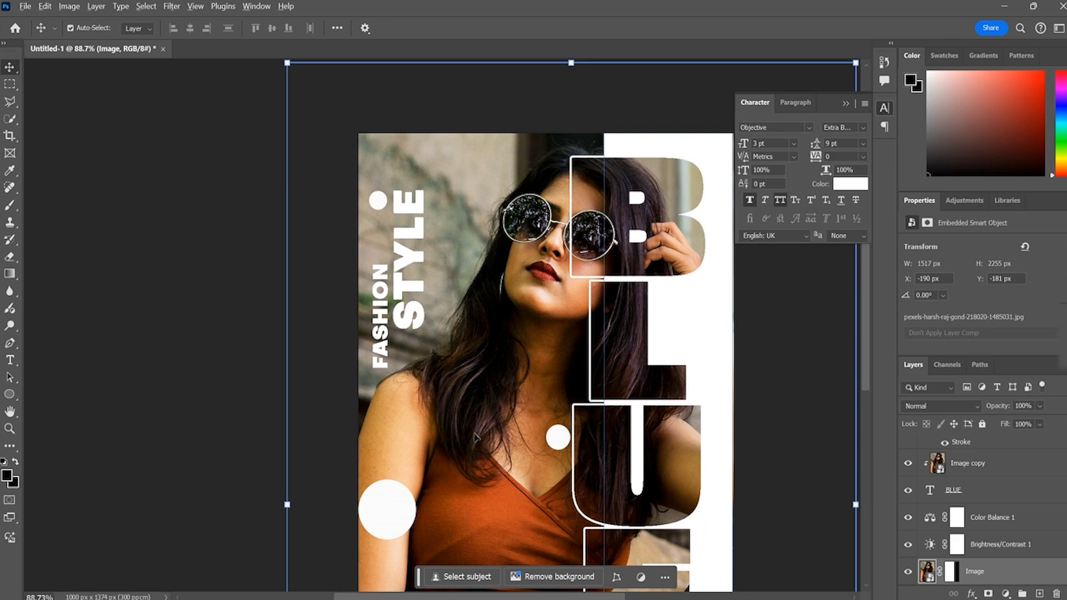
{"action": "scroll", "coordinate": [475, 437], "scroll_direction": "down", "scroll_amount": 1}
{"action": "scroll", "coordinate": [475, 438], "scroll_direction": "down", "scroll_amount": 3}
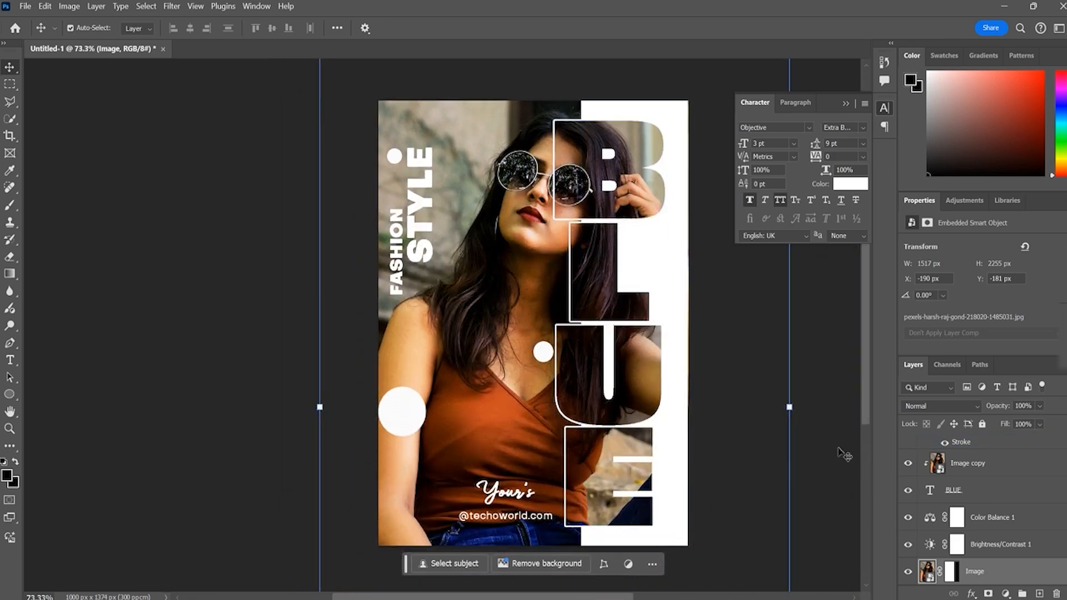
{"action": "left_click", "coordinate": [823, 444]}
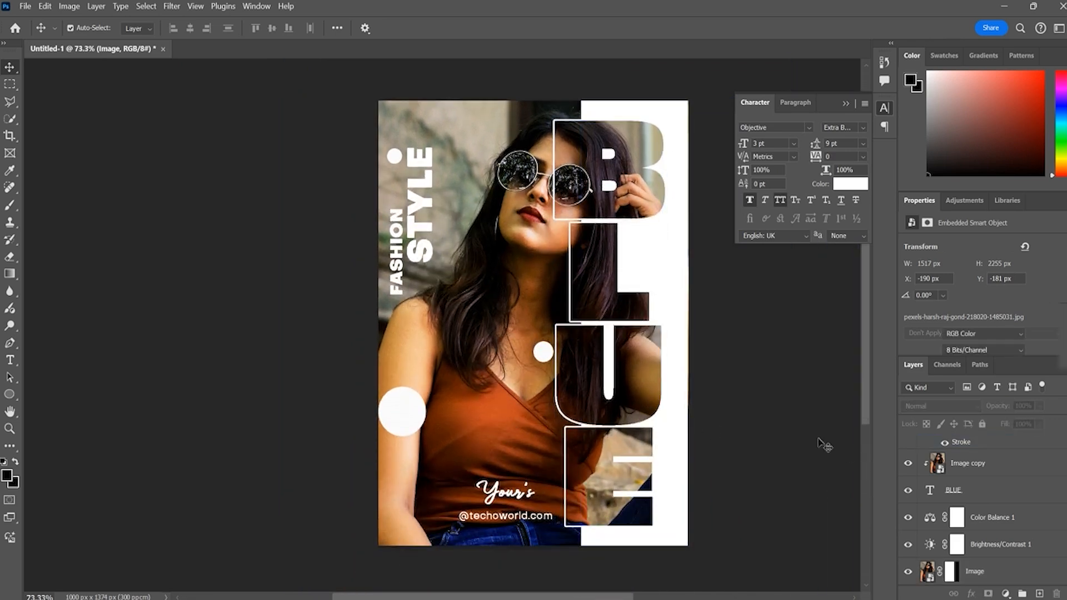
Collapse the character settings, move the large circle down the photo's left edge to about Y 1115 px, and deselect it.
{"action": "left_click", "coordinate": [842, 98]}
{"action": "left_click_drag", "start_coordinate": [400, 423], "coordinate": [405, 498]}
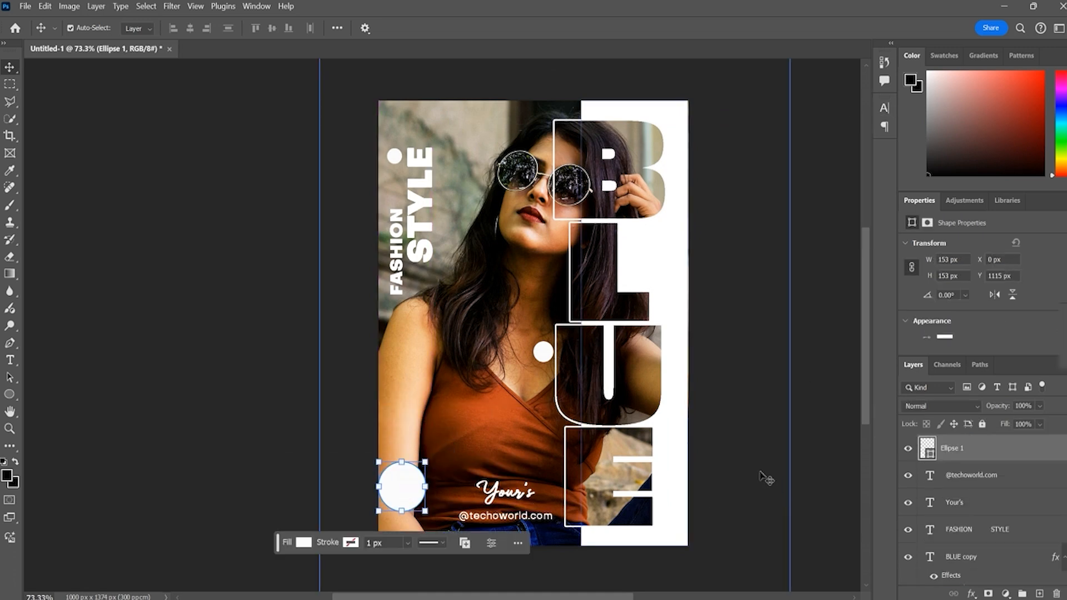
{"action": "left_click", "coordinate": [767, 479]}
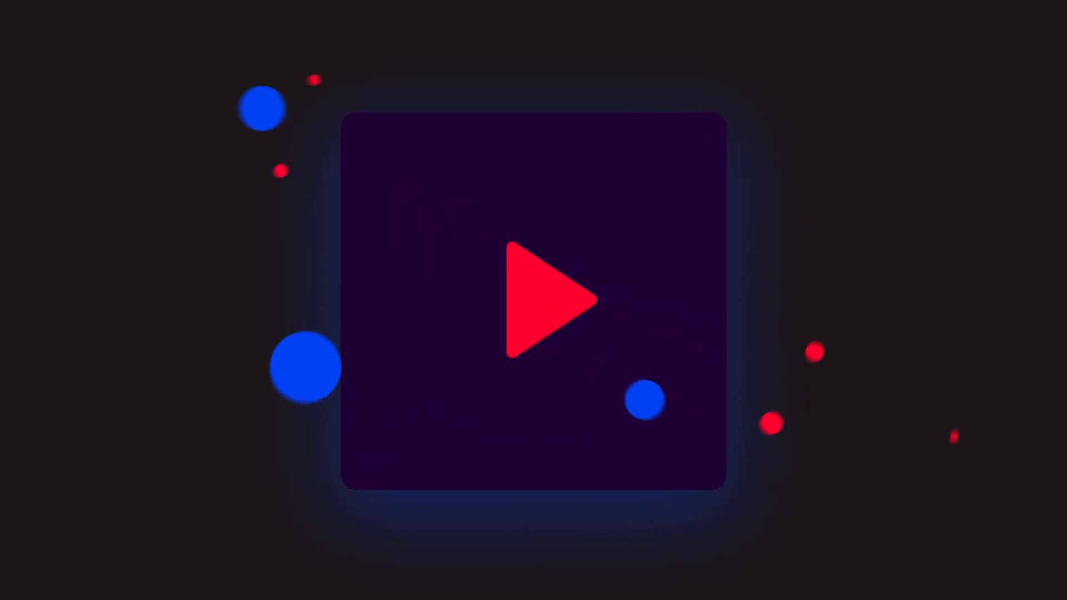